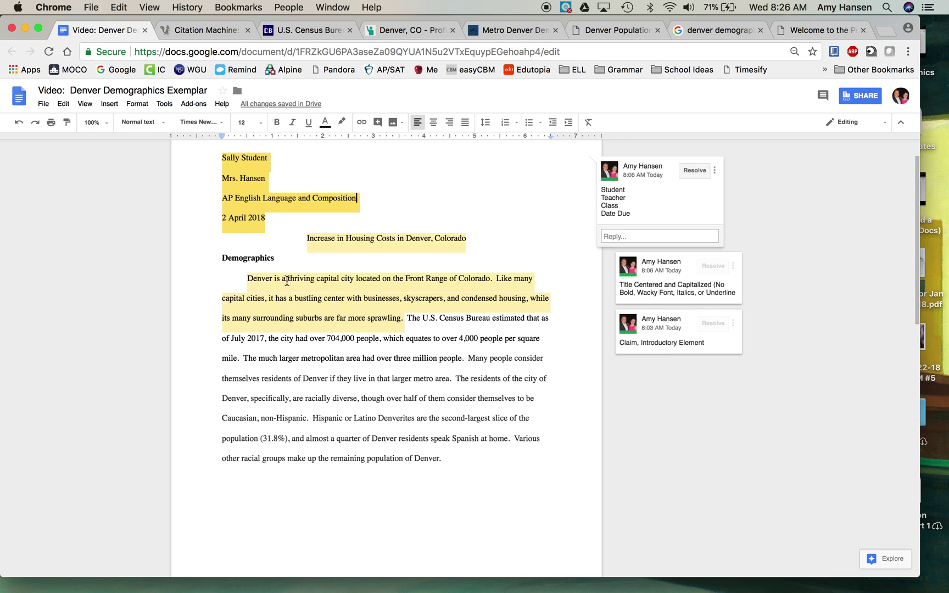
Delete the bold "Demographics" heading and its empty line between the centered title and the body paragraph
left_click(282, 258)
left_click_drag(282, 258, 210, 259)
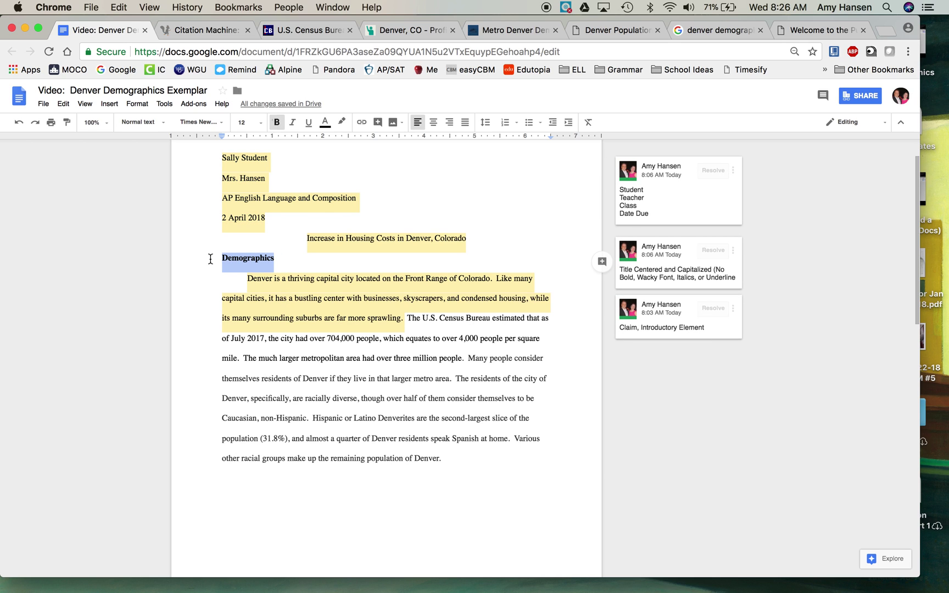
key("BackSpace")
key("BackSpace")
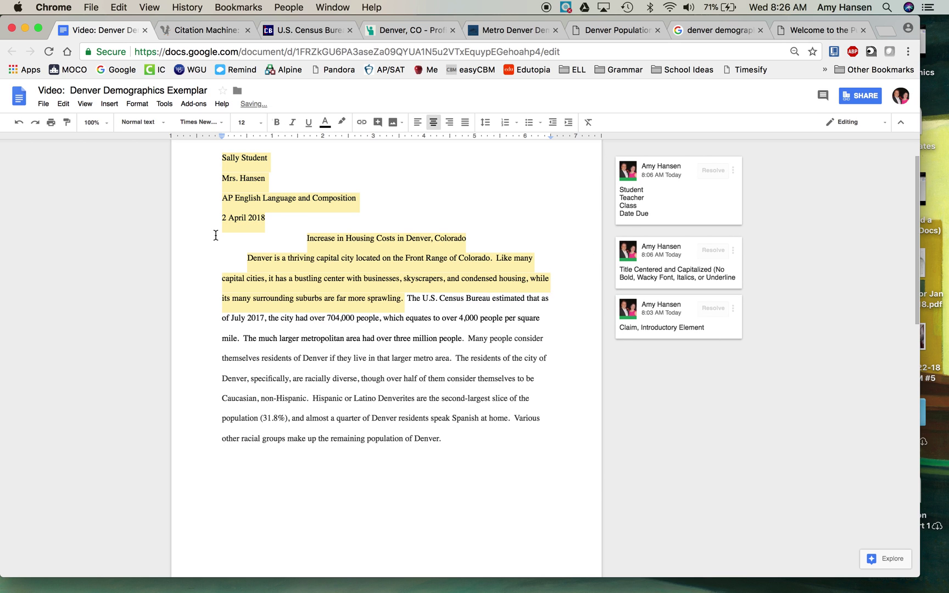
scroll(217, 221, "up", 2)
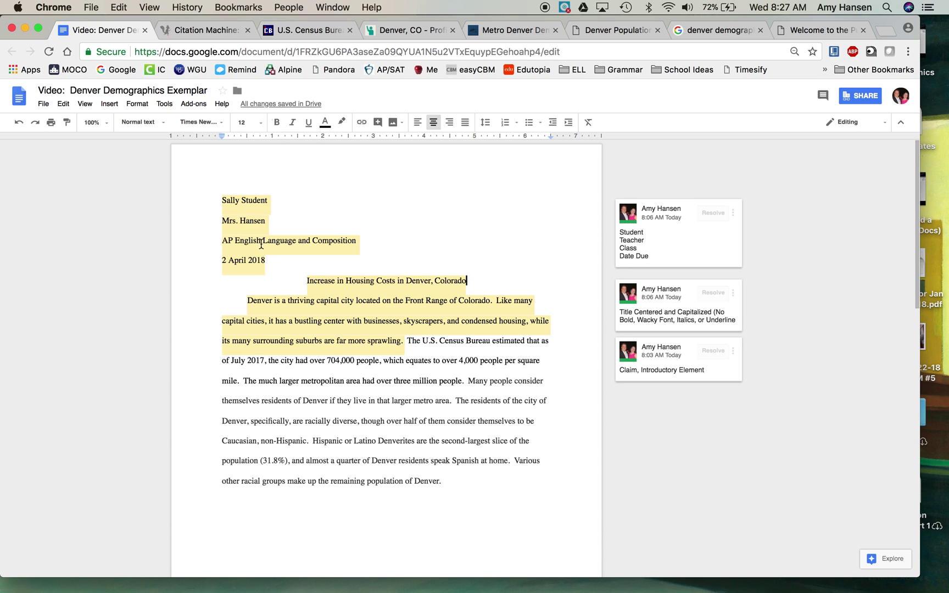
Check the line spacing of the student, teacher, class and date lines, and view the comment on the title
left_click_drag(273, 261, 222, 201)
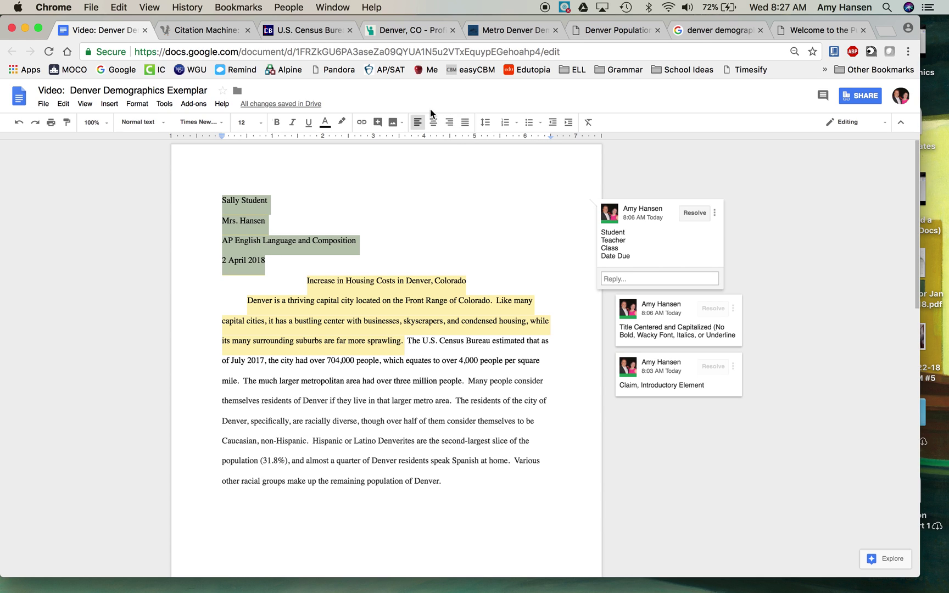
left_click(486, 123)
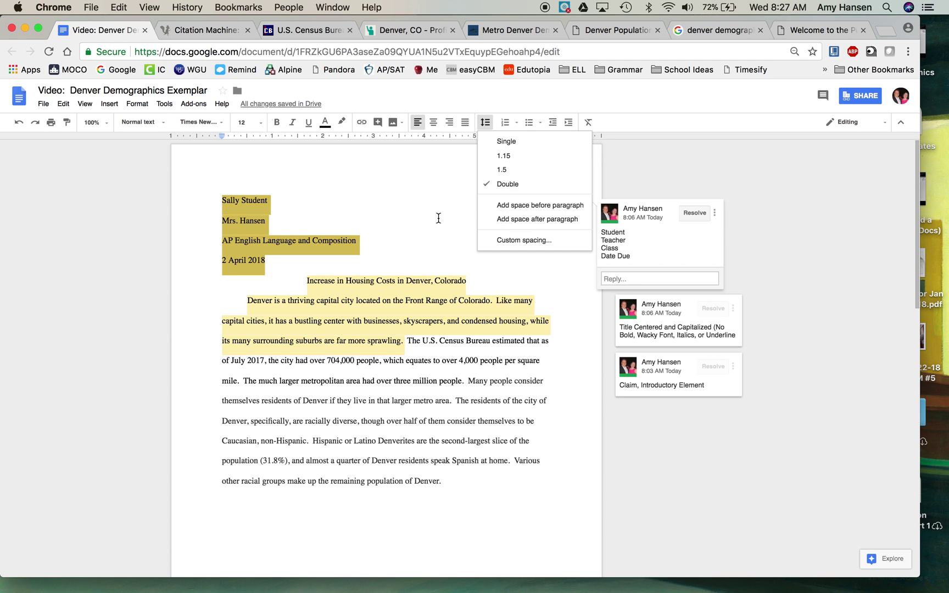
left_click(383, 202)
left_click(383, 202)
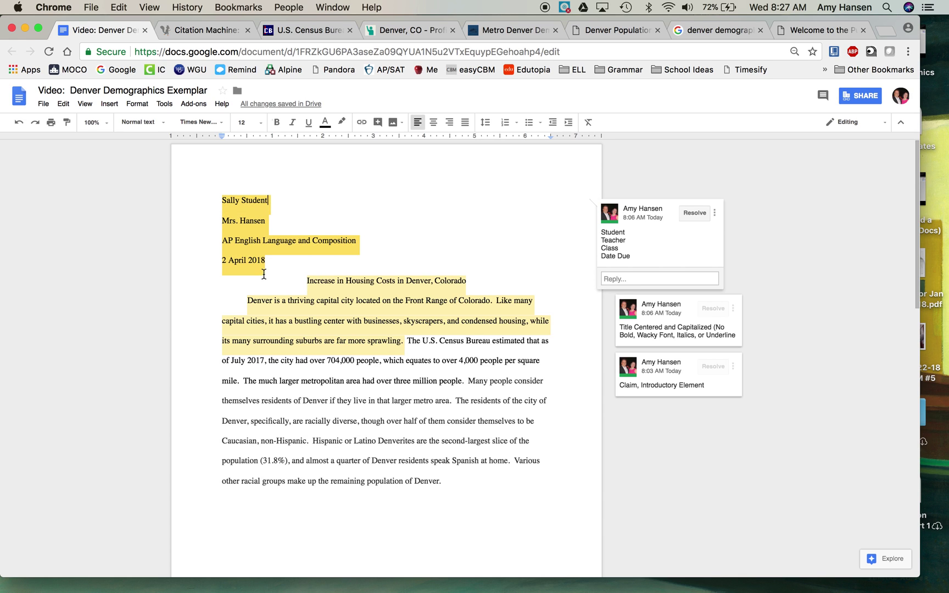
left_click(306, 281)
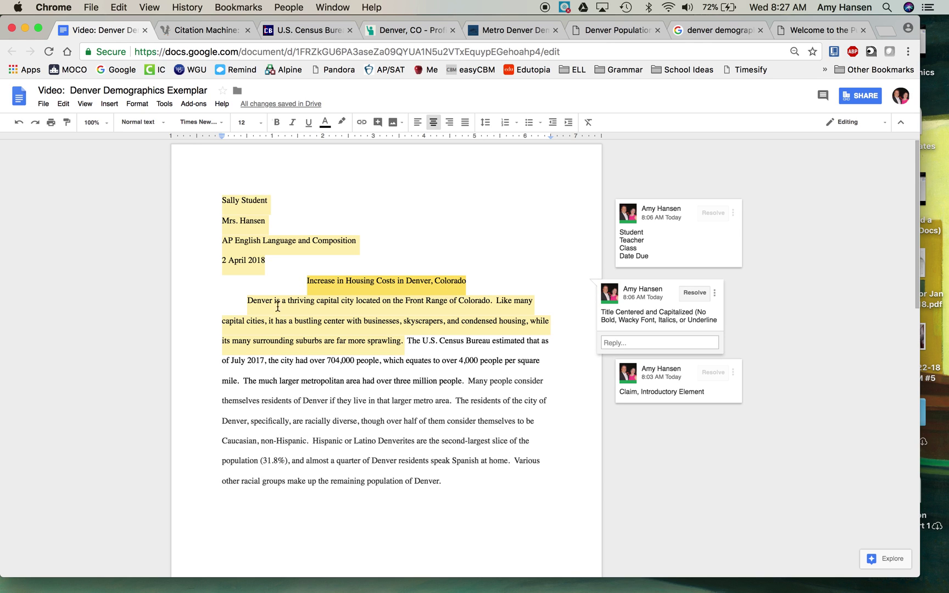
Open the page header for editing and align it to the right
double_click(241, 174)
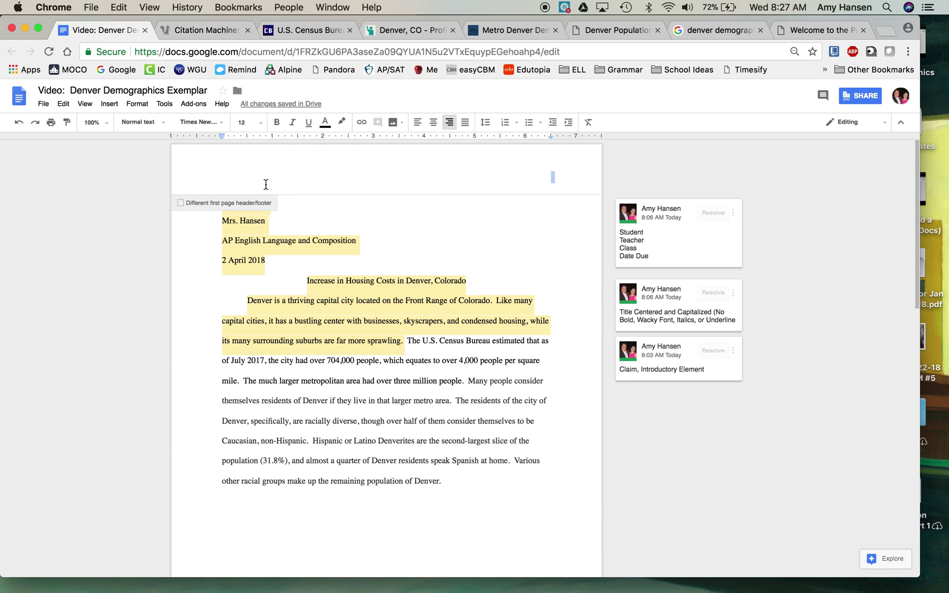
key("super+shift+r")
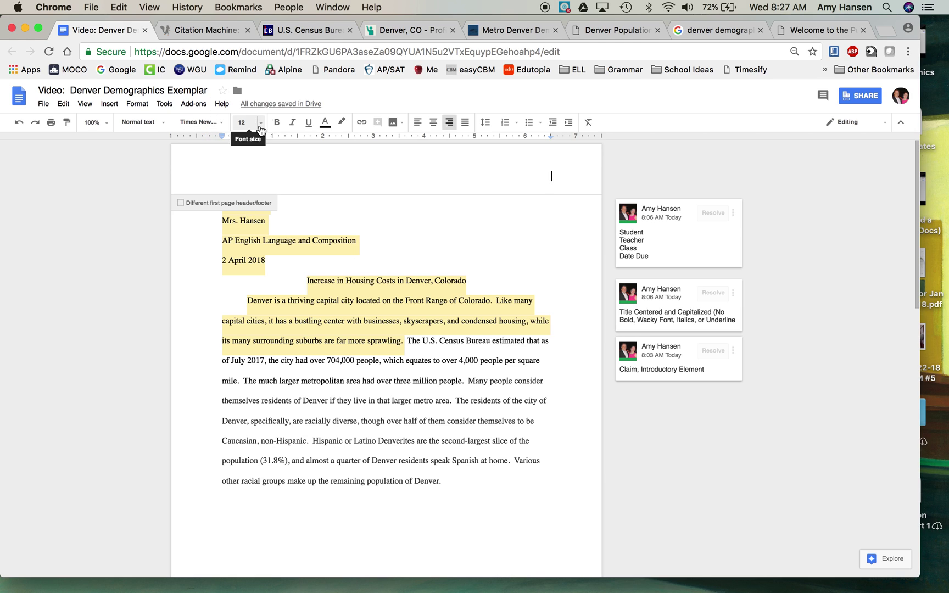
left_click(422, 125)
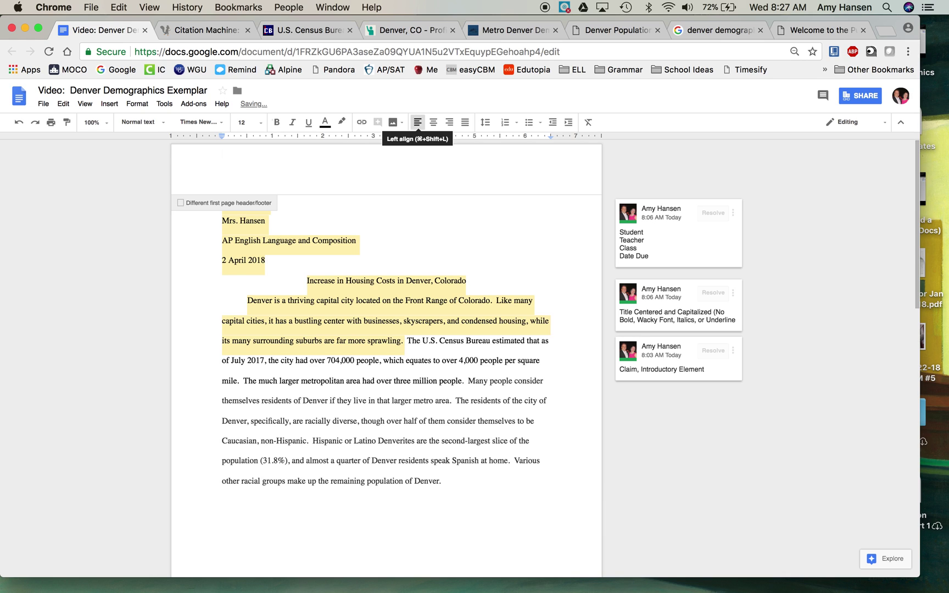
key("Return")
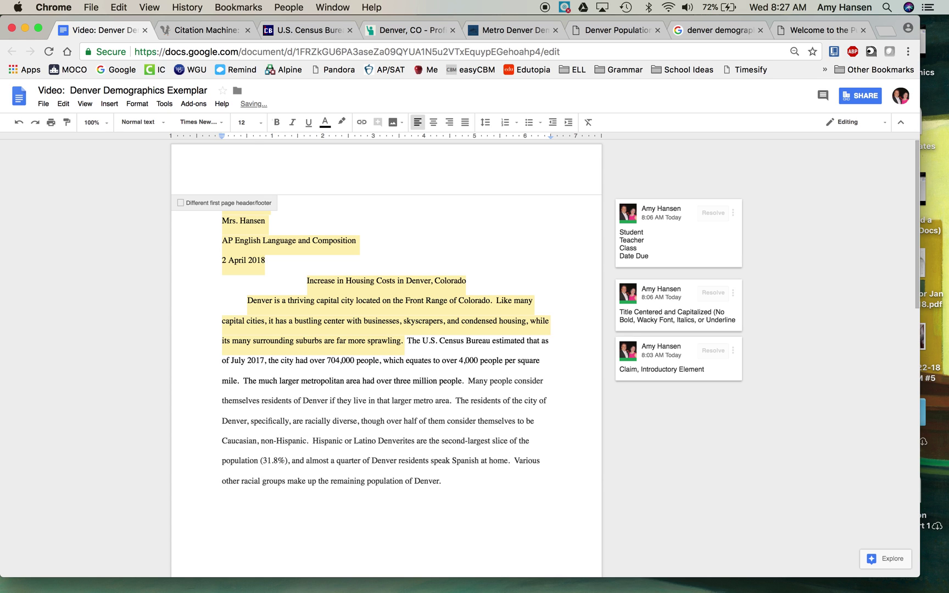
left_click(452, 128)
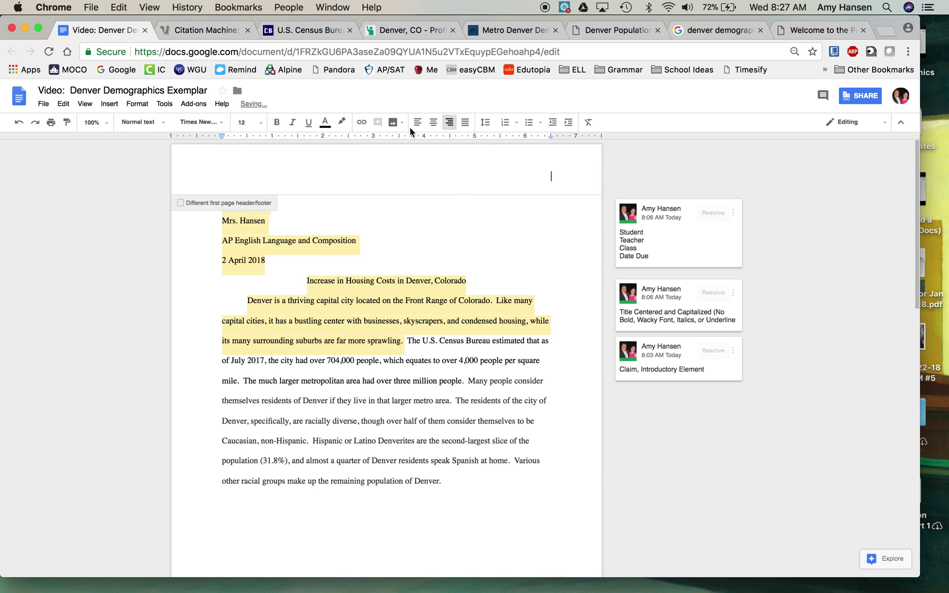
Insert an automatic page number in the header starting on the first page, preceded by the student's last name
left_click(115, 107)
mouse_move(164, 254)
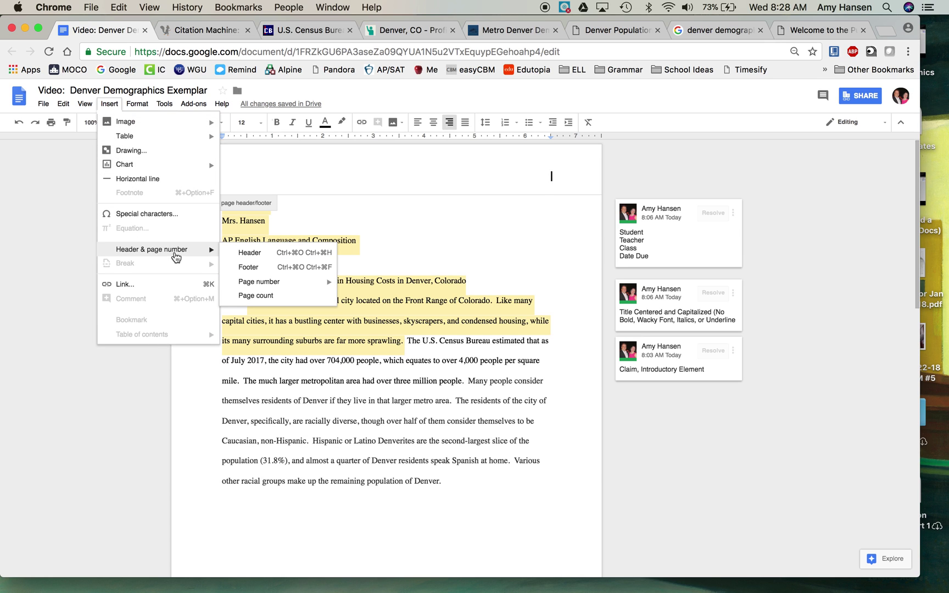
mouse_move(258, 285)
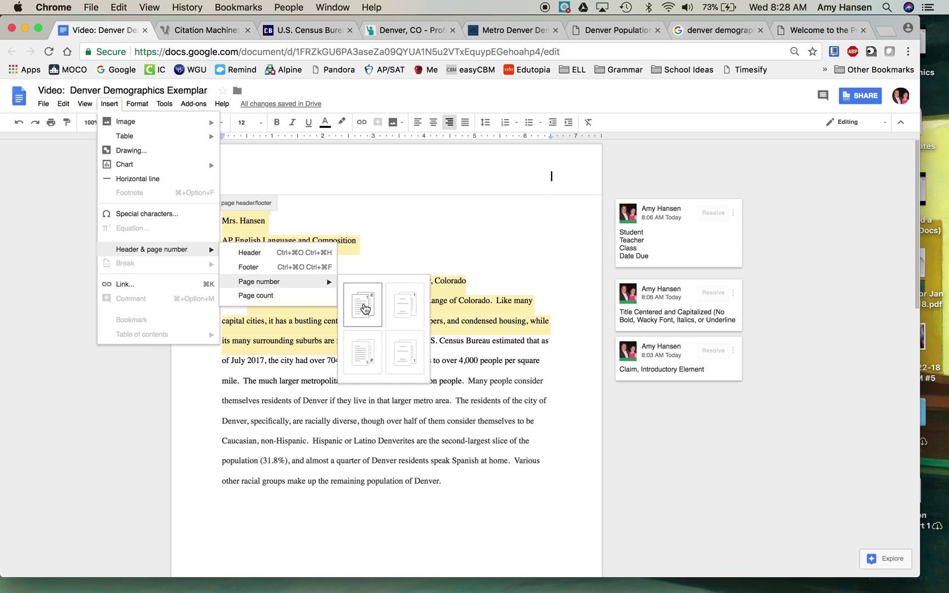
left_click(363, 306)
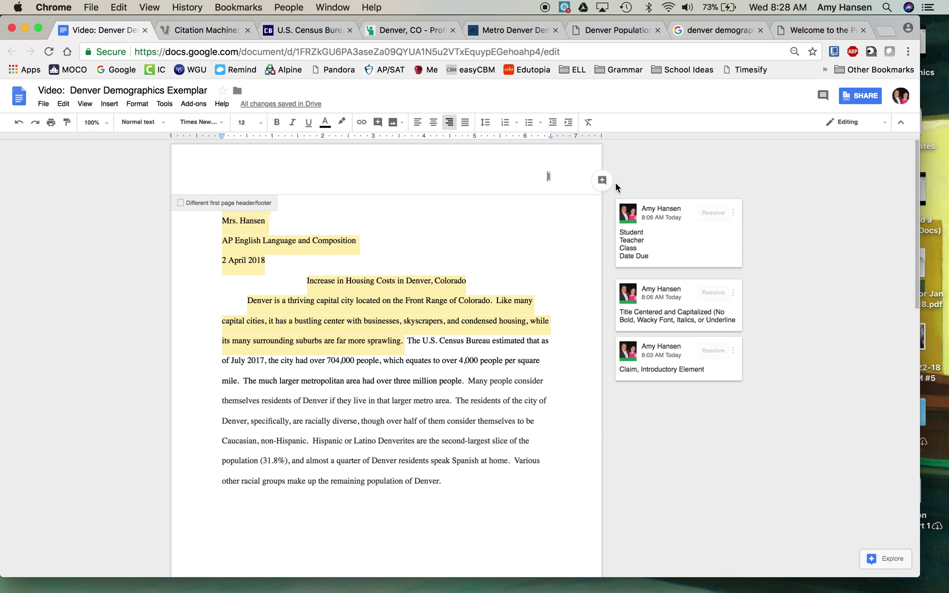
type("Student")
left_click(456, 232)
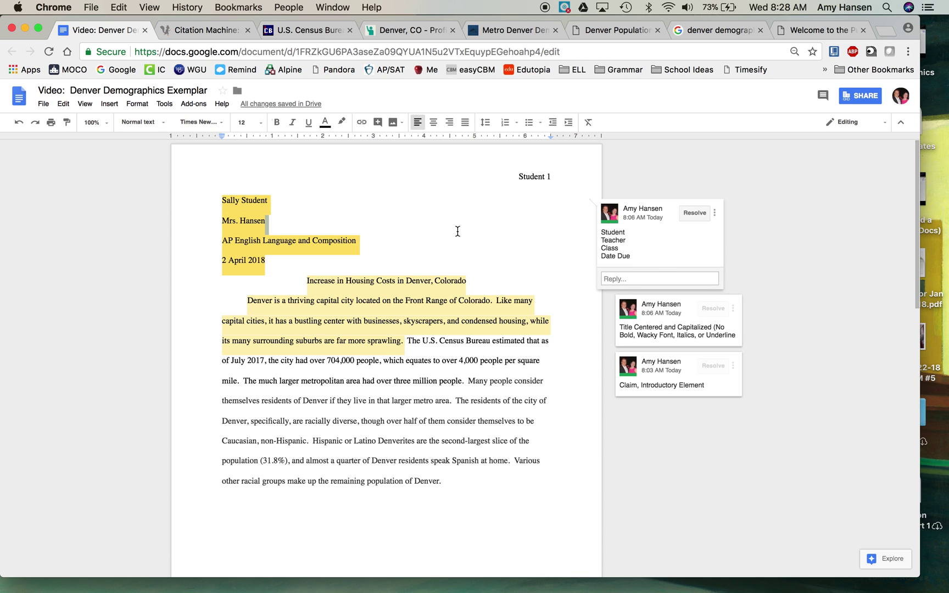
Remove the blank second page by deleting the break after the body paragraph
scroll(461, 227, "down", 10)
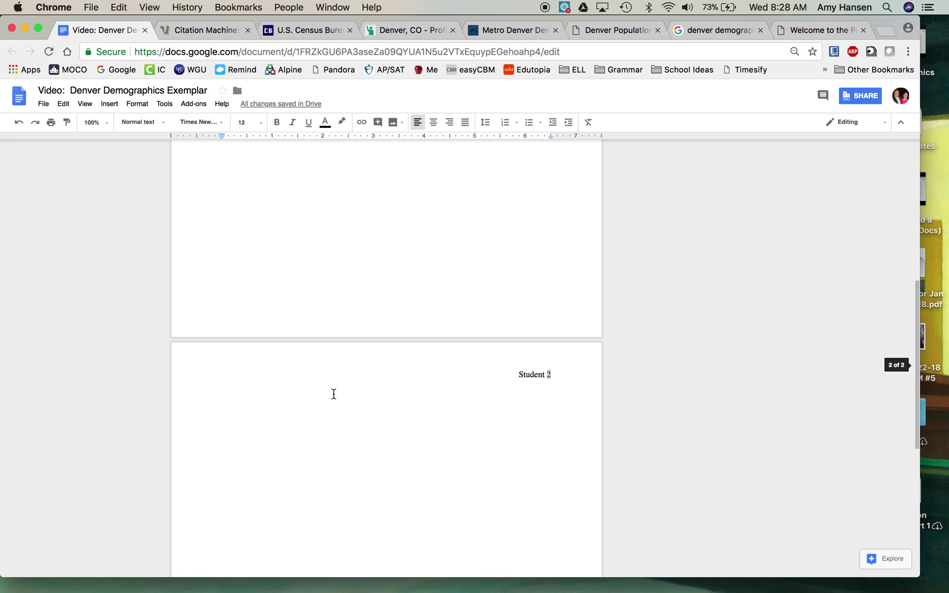
left_click(336, 392)
key("BackSpace")
key("BackSpace")
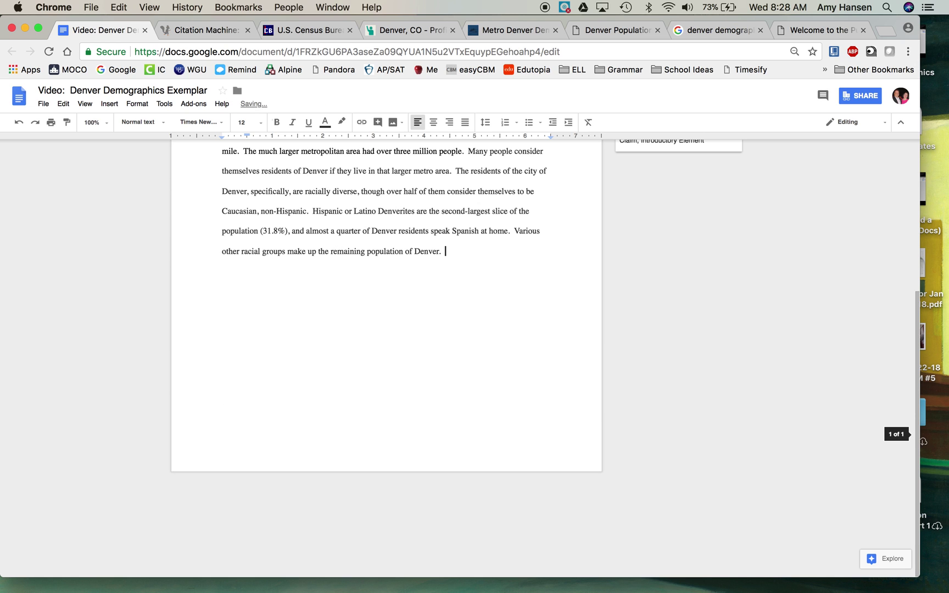
scroll(352, 357, "up", 4)
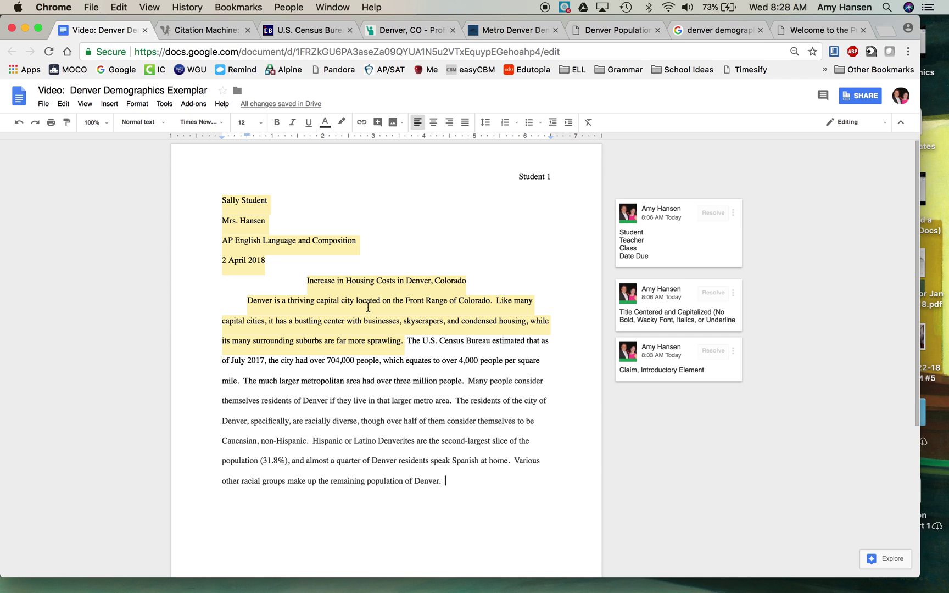
Add the left-aligned bold section heading "Demographics" on its own line between the title and the body paragraph
scroll(339, 305, "down", 2)
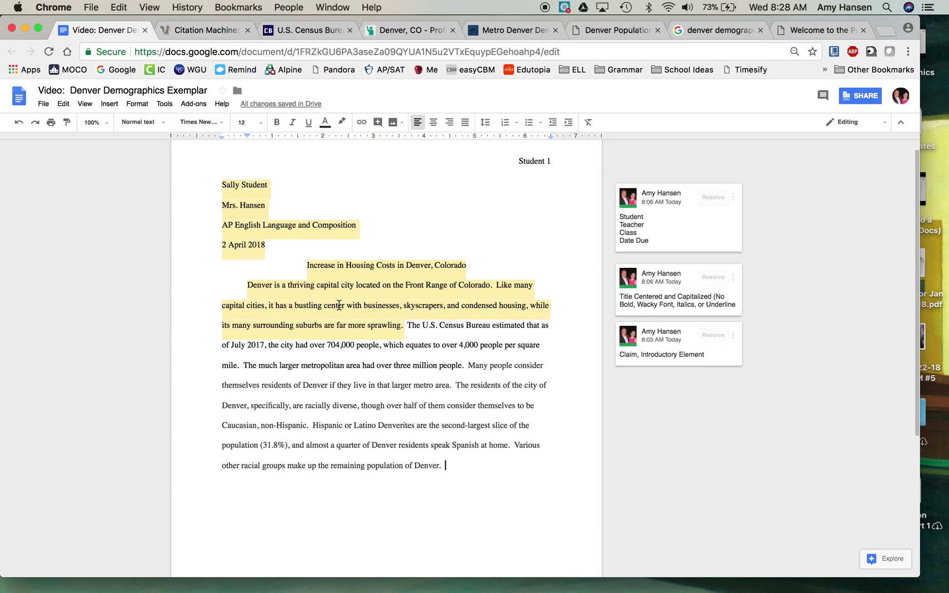
scroll(339, 305, "up", 2)
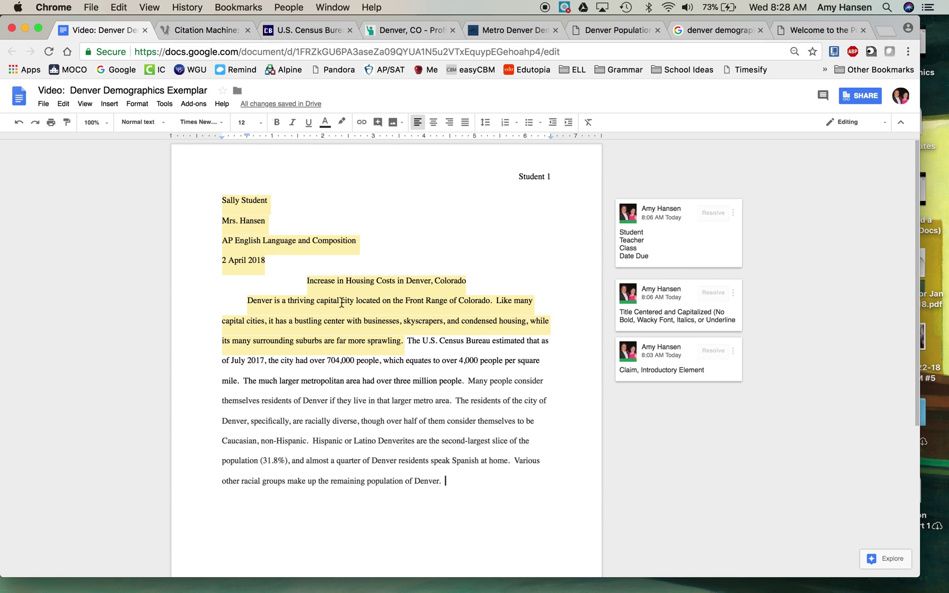
left_click(475, 281)
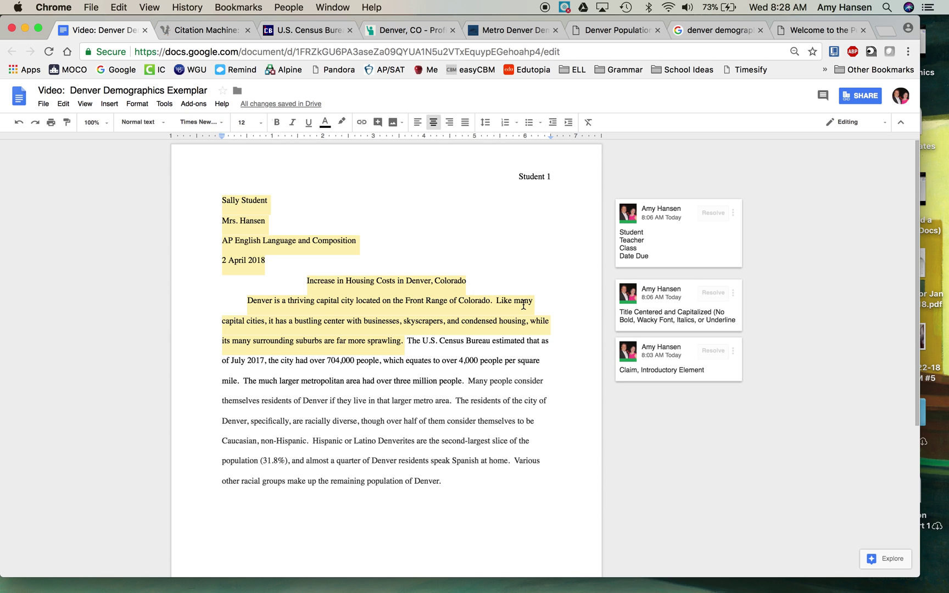
key("Return")
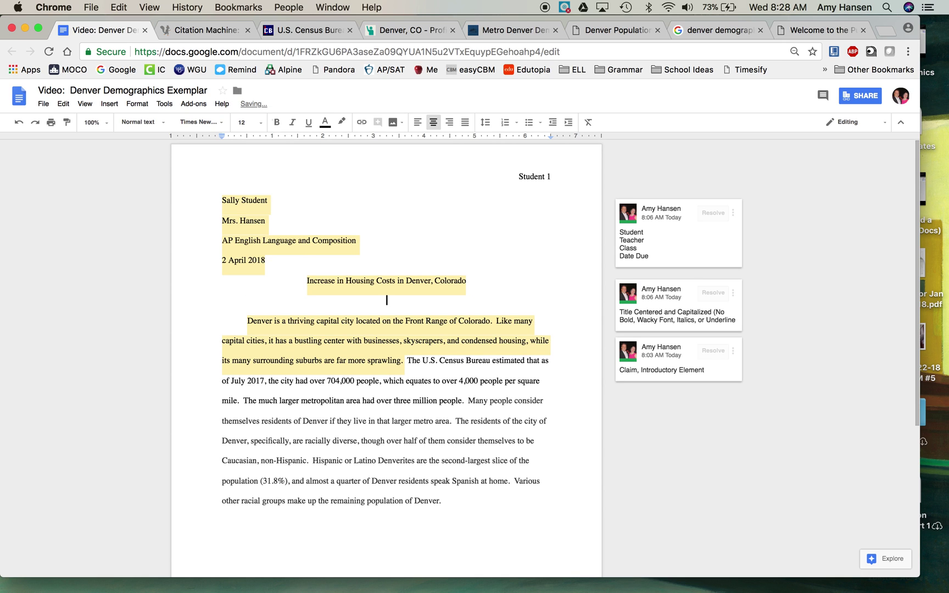
left_click(417, 125)
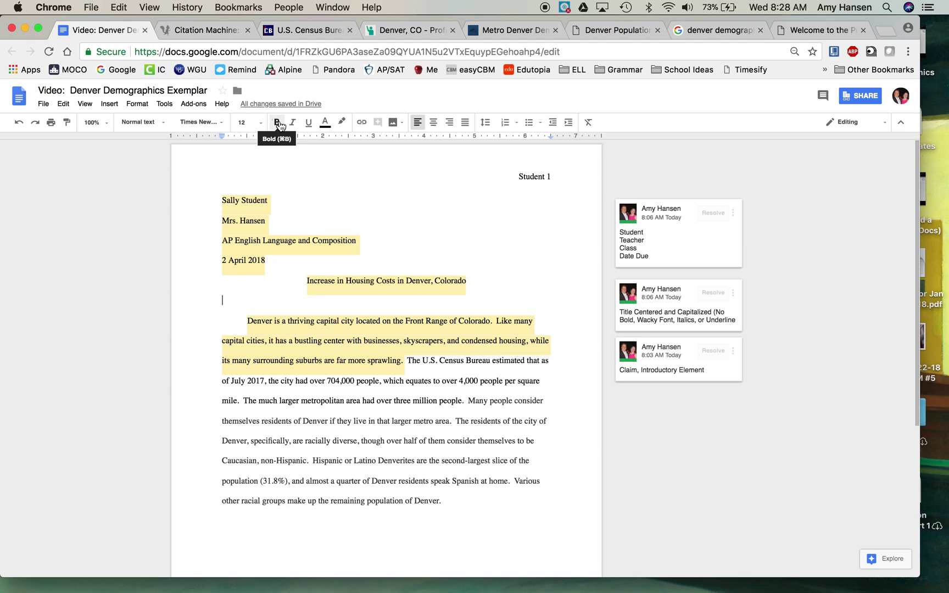
left_click(278, 123)
type("Demographics")
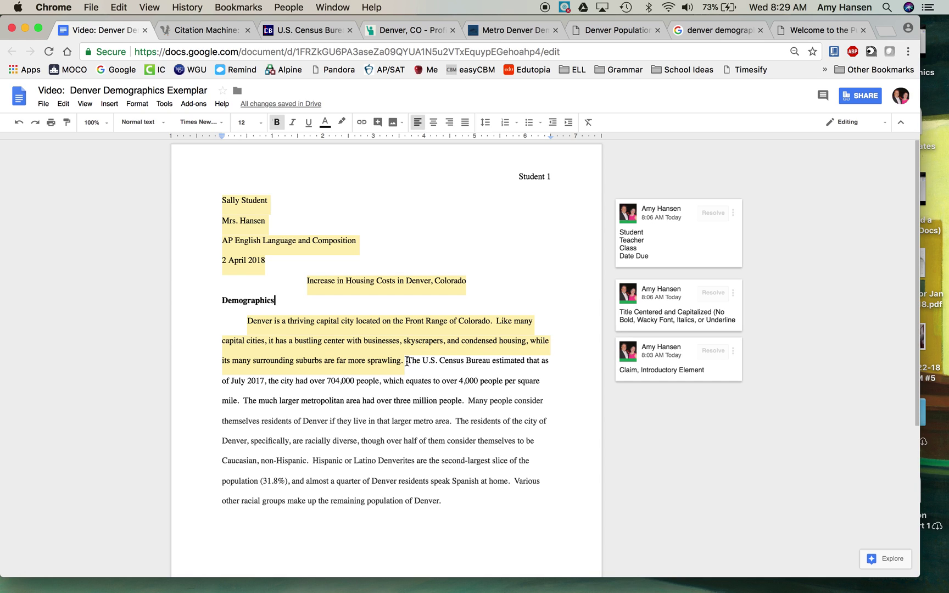
Point out the census data sentences in the essay and examine the web search results for "denver demographic data"
left_click_drag(407, 361, 488, 406)
left_click(474, 528)
left_click(701, 30)
scroll(474, 347, "up", 8)
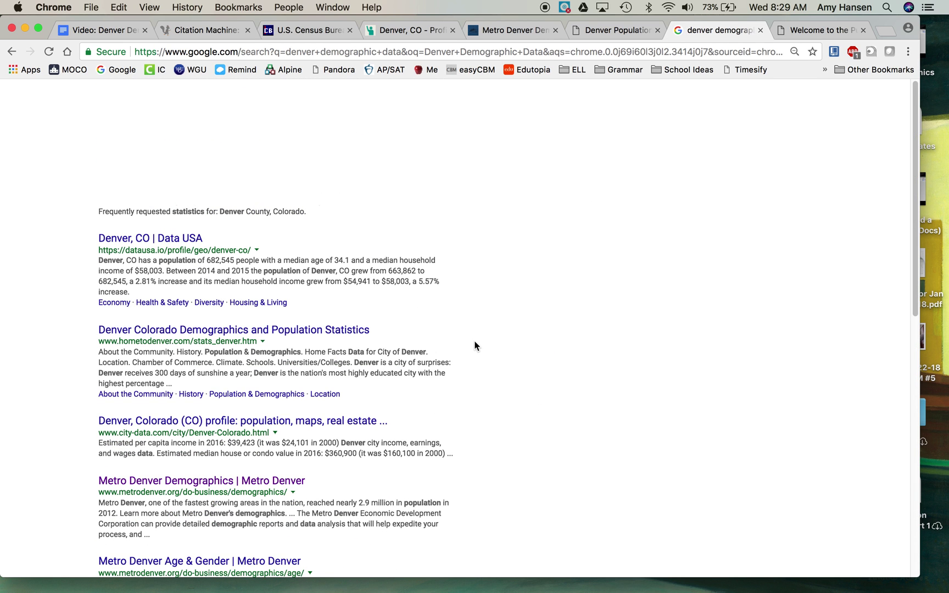
scroll(477, 346, "down", 6)
scroll(475, 346, "up", 6)
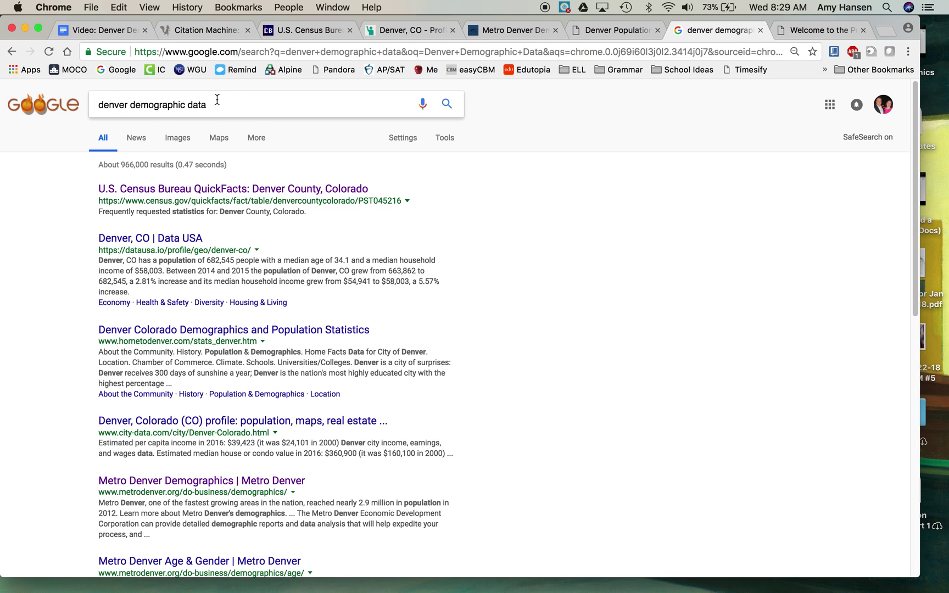
scroll(258, 104, "down", 6)
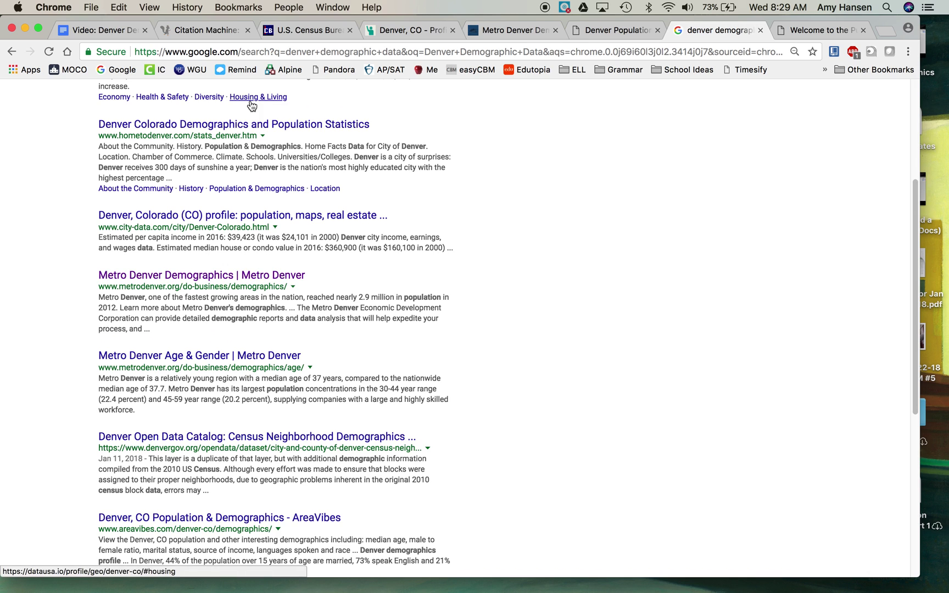
scroll(270, 99, "up", 6)
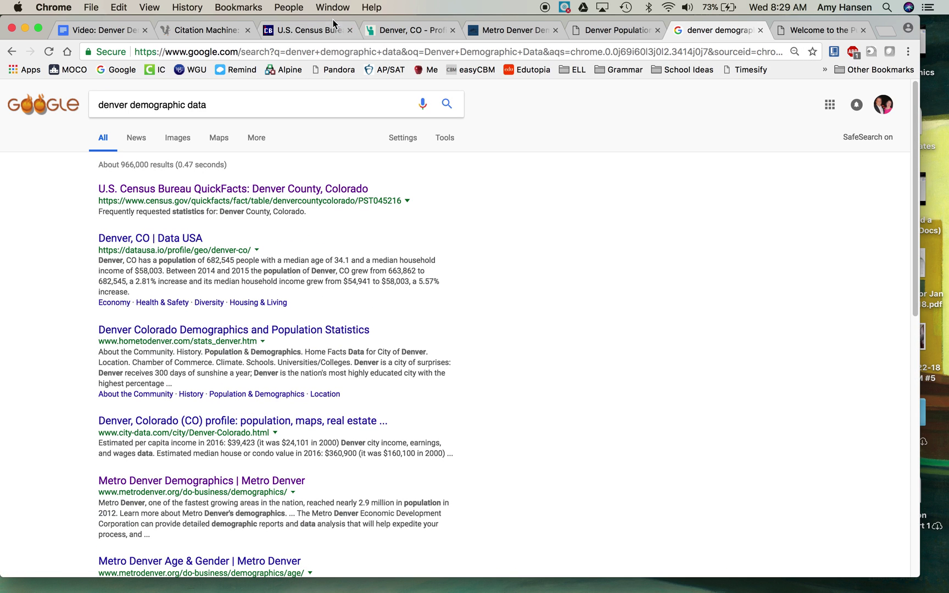
Return to the Denver essay document and insert a page break on a new line after the body paragraph
left_click(96, 29)
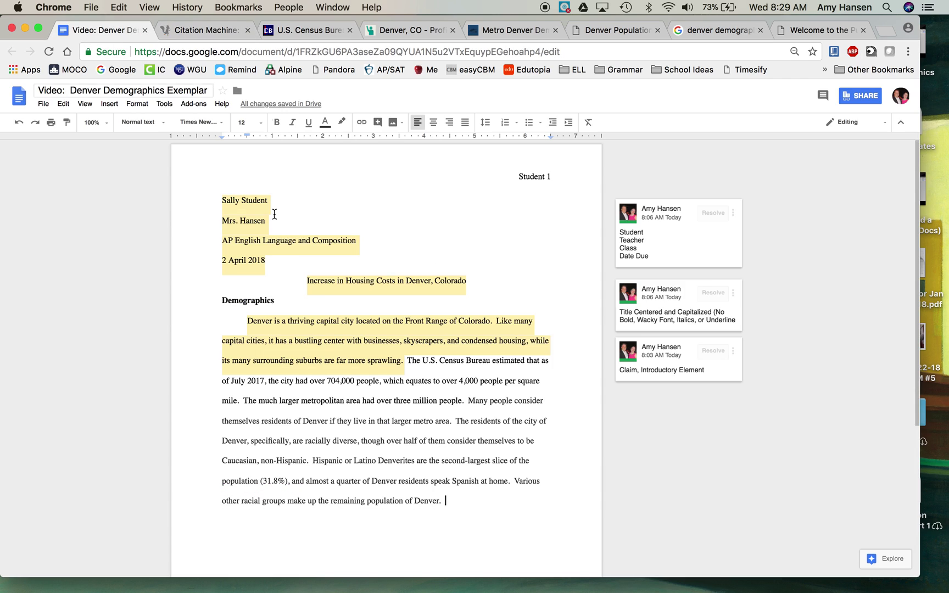
scroll(376, 418, "down", 2)
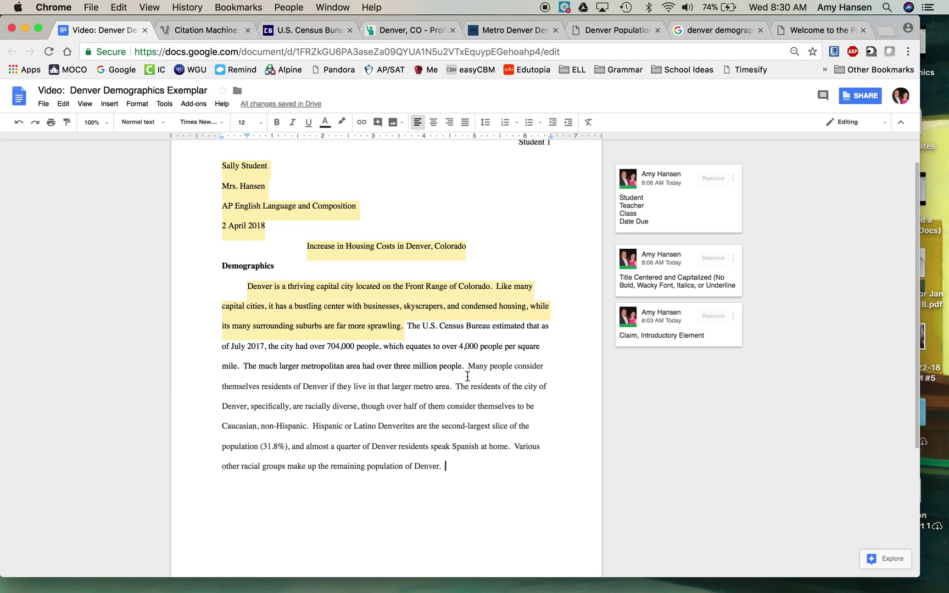
left_click_drag(446, 467, 405, 332)
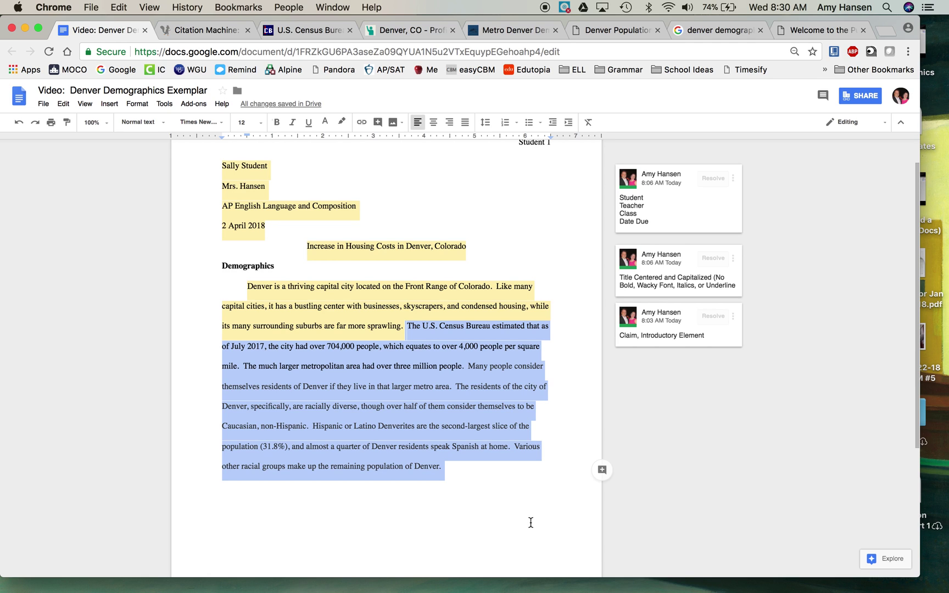
left_click(468, 467)
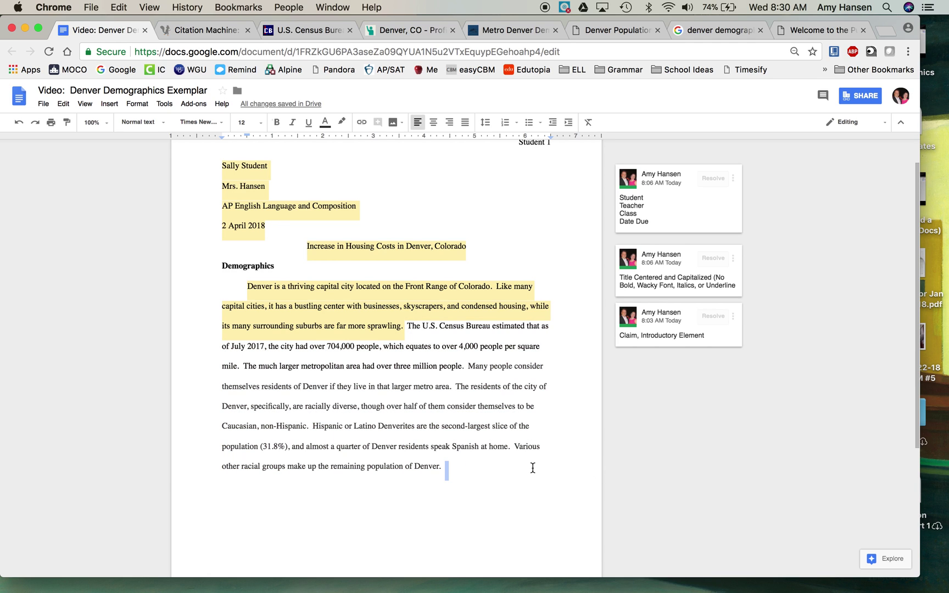
key("Return")
left_click(113, 105)
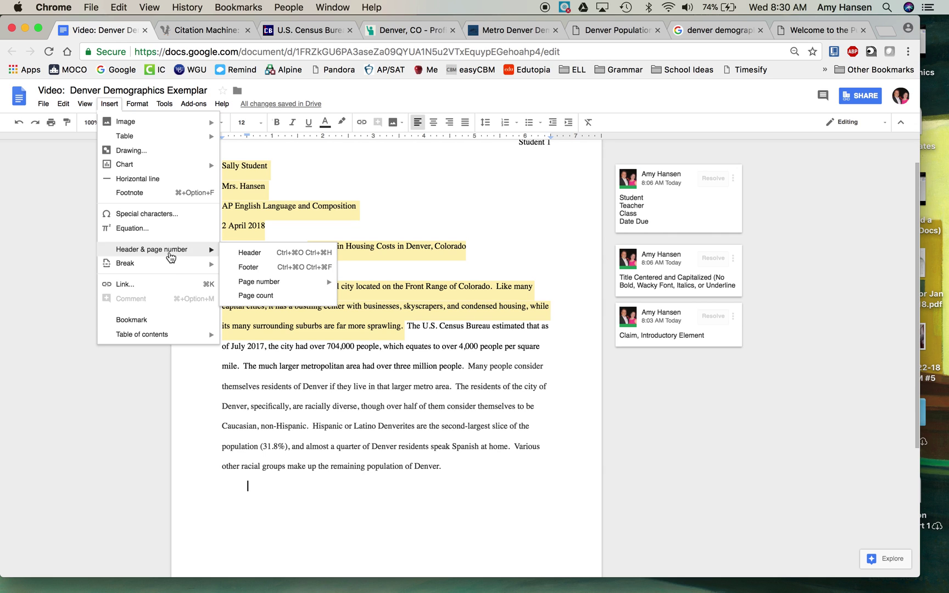
mouse_move(215, 272)
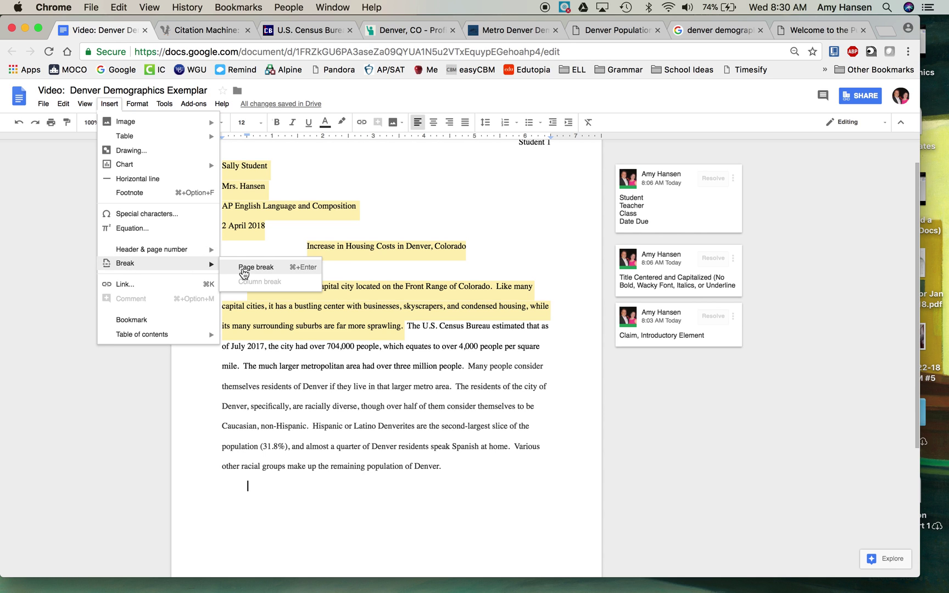
left_click(243, 268)
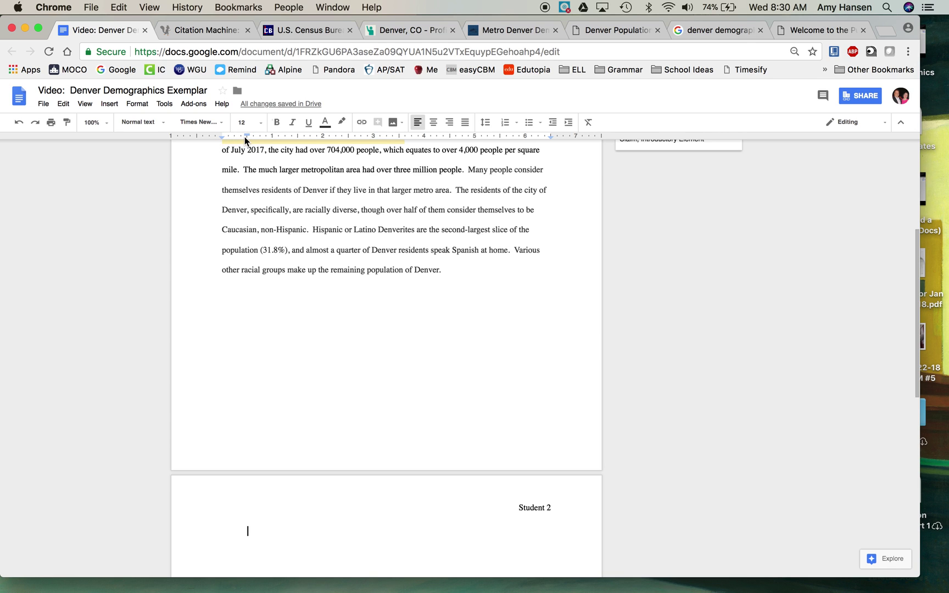
Add an unindented, centred title "Works Cited" on the new page and start a left-aligned line below it
left_click_drag(246, 137, 222, 137)
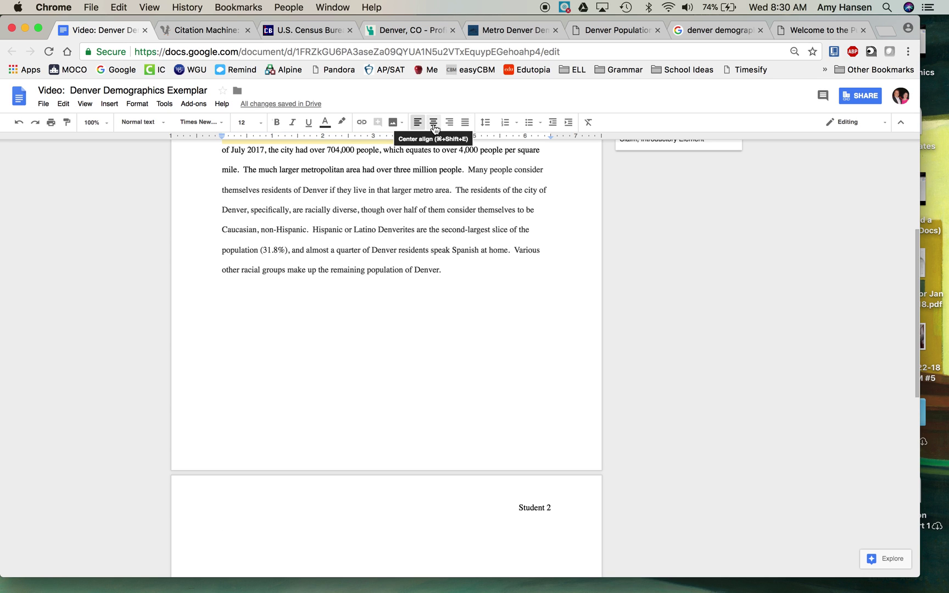
left_click(434, 123)
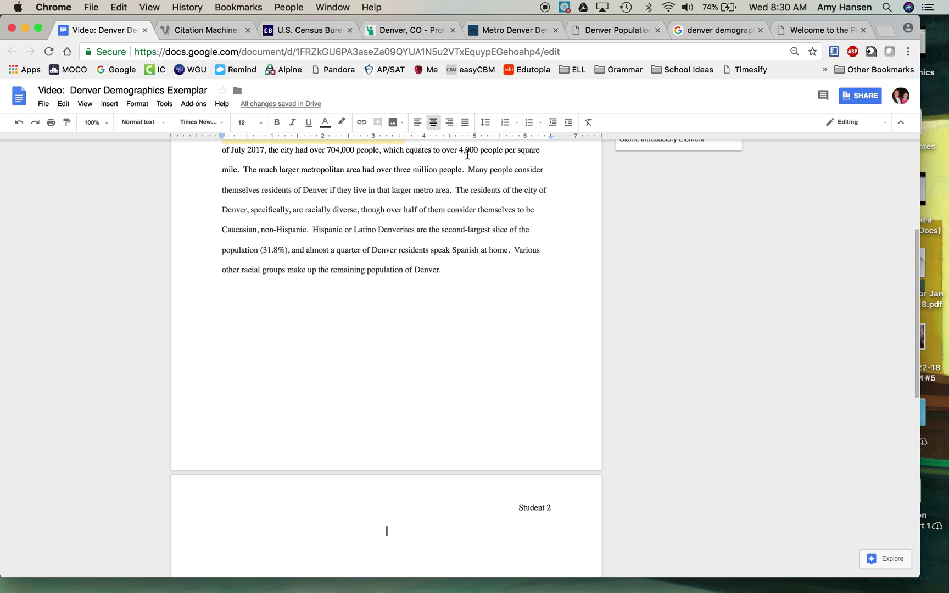
type("Work")
key("BackSpace")
type("s ")
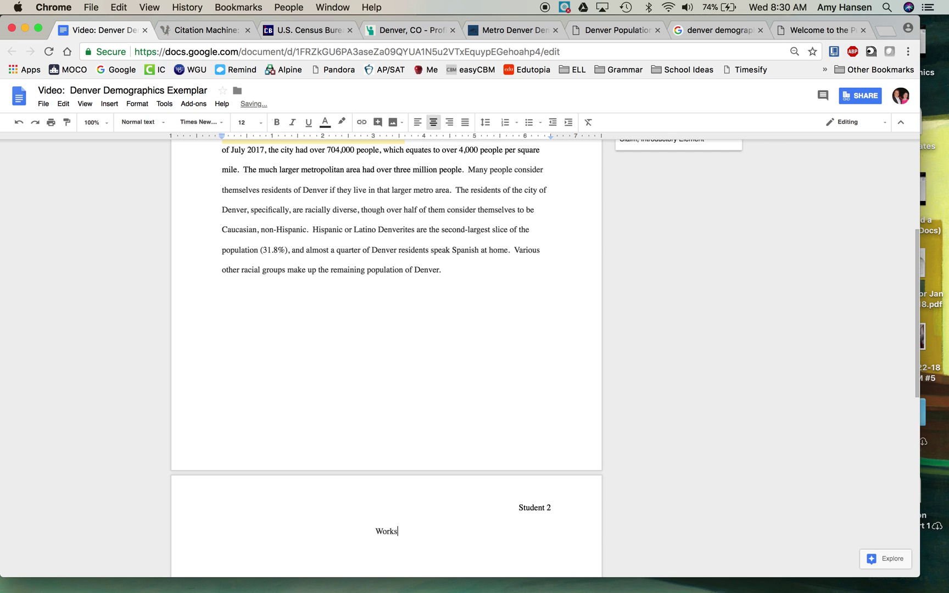
type("Cited")
scroll(384, 226, "down", 6)
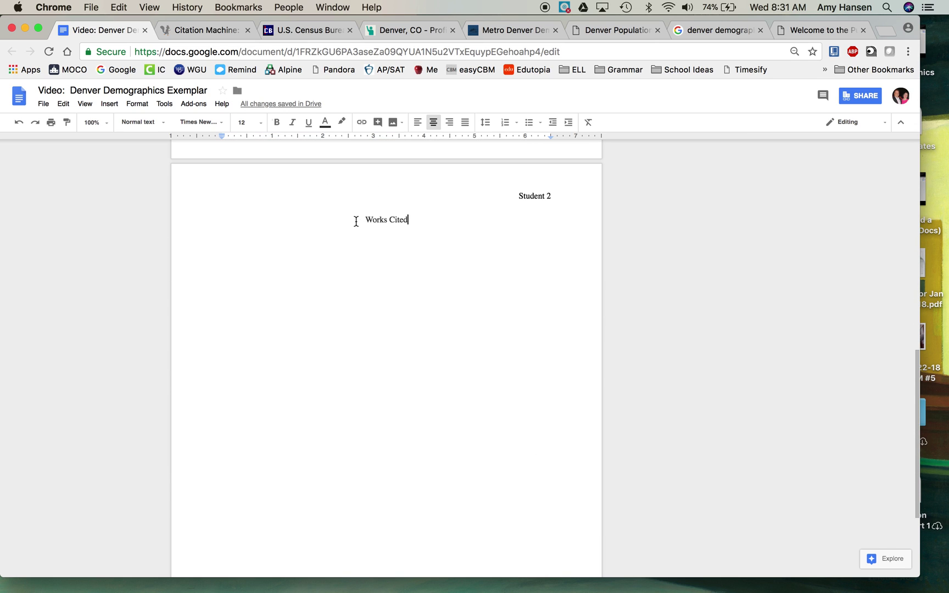
key("Return")
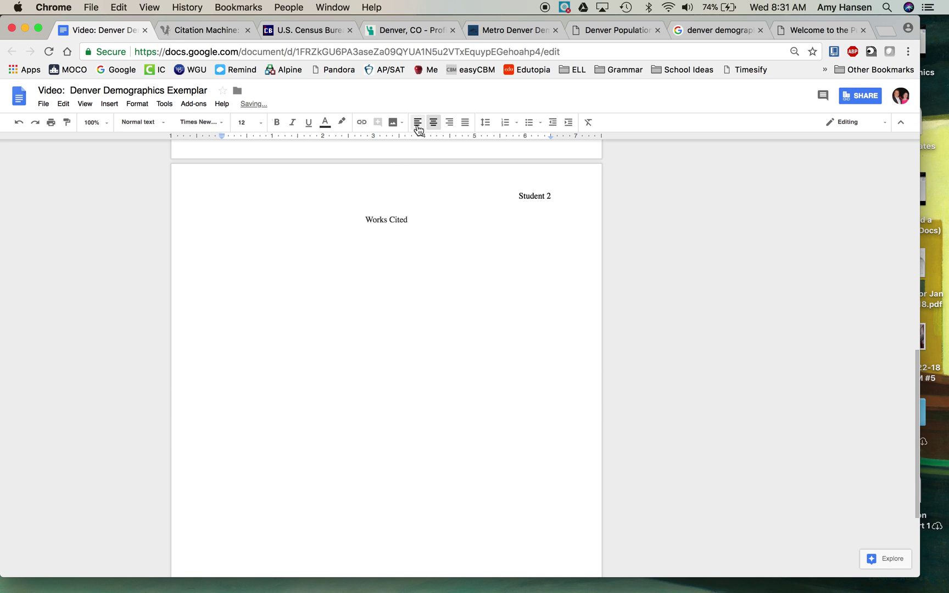
left_click(417, 126)
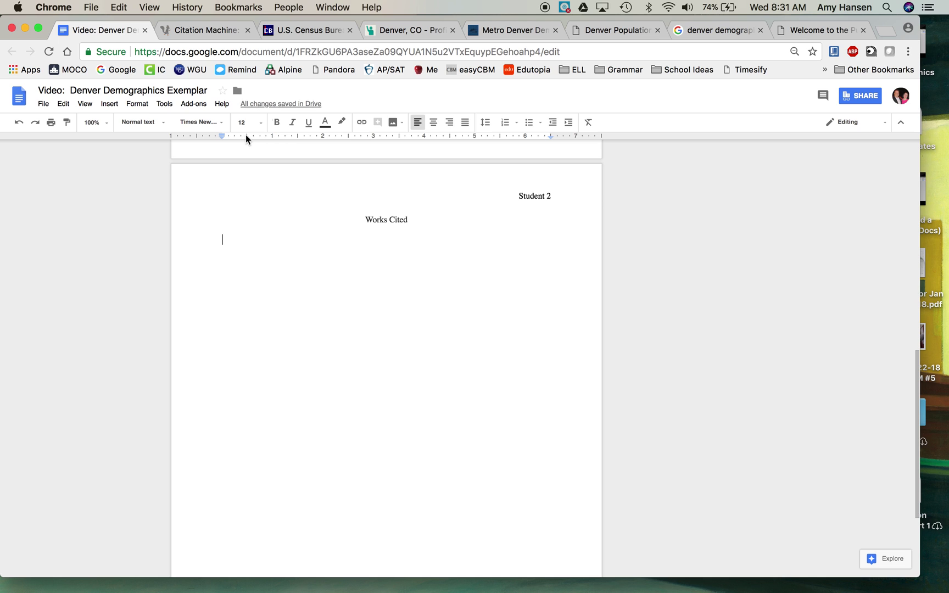
Examine the U.S. Census Bureau QuickFacts page for Denver County, from the population estimates down to the notes and footer
left_click(307, 31)
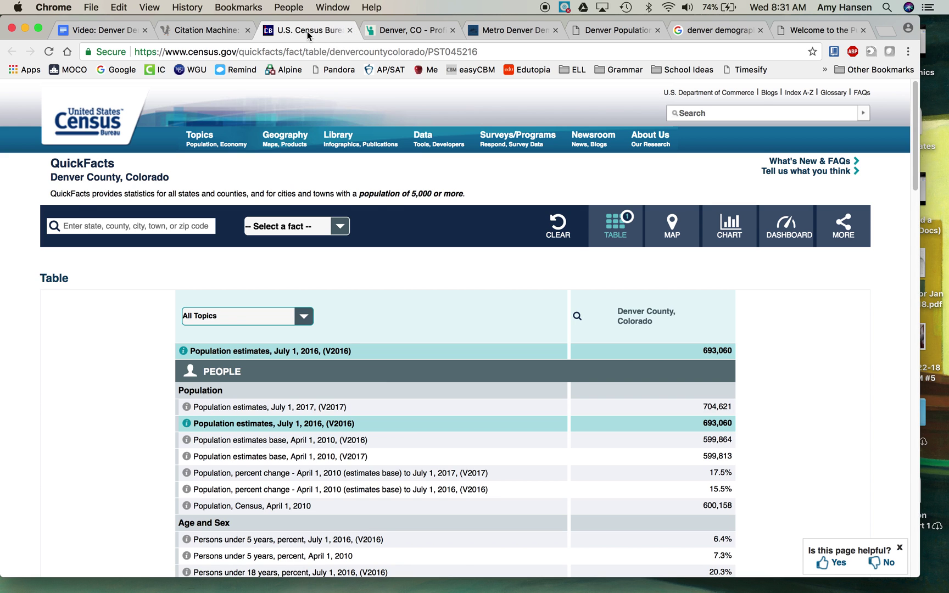
scroll(391, 420, "down", 3)
scroll(391, 414, "up", 3)
scroll(94, 301, "down", 20)
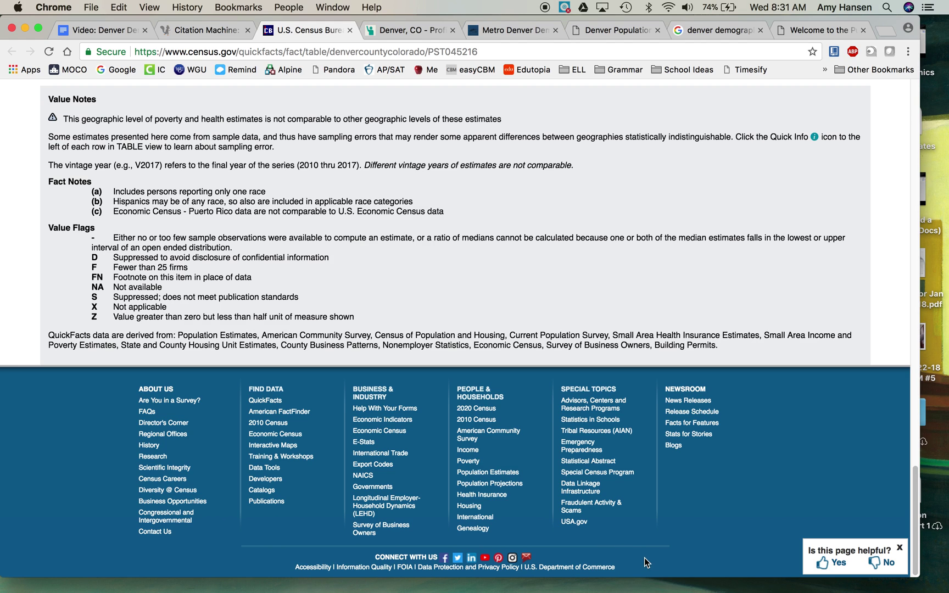
scroll(592, 540, "up", 15)
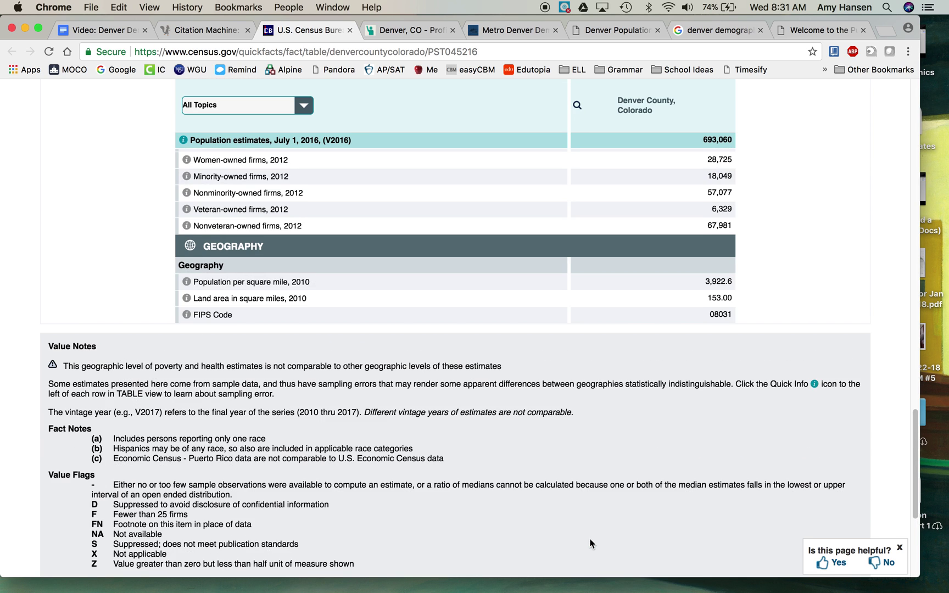
scroll(586, 534, "up", 10)
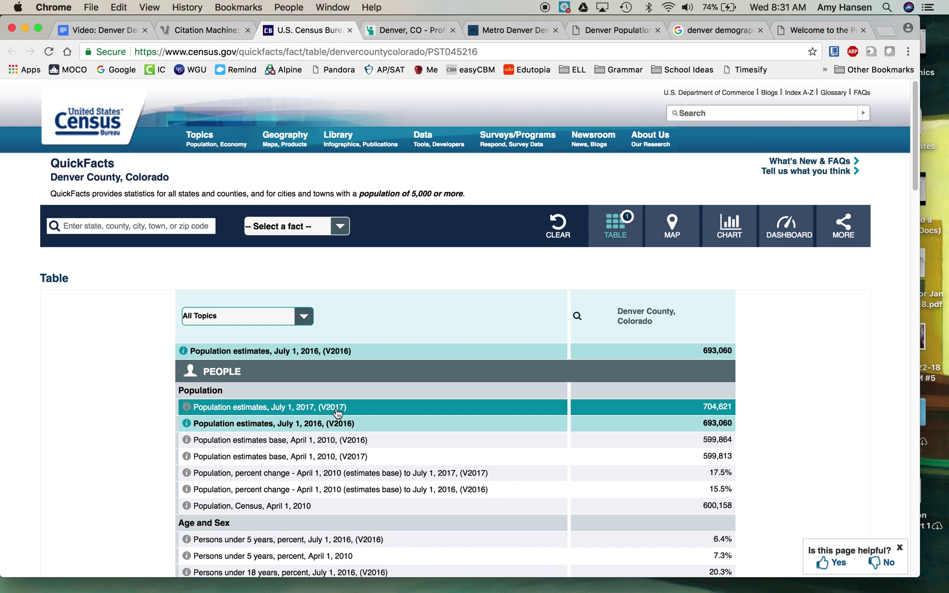
scroll(338, 413, "down", 4)
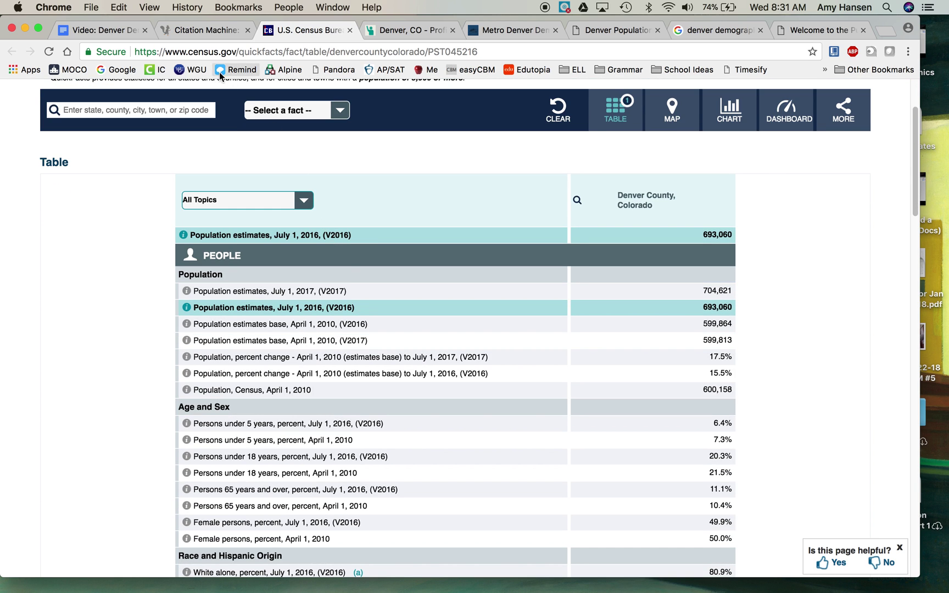
Copy the Census QuickFacts page URL and search for it in Citation Machine as an MLA website source
left_click(241, 54)
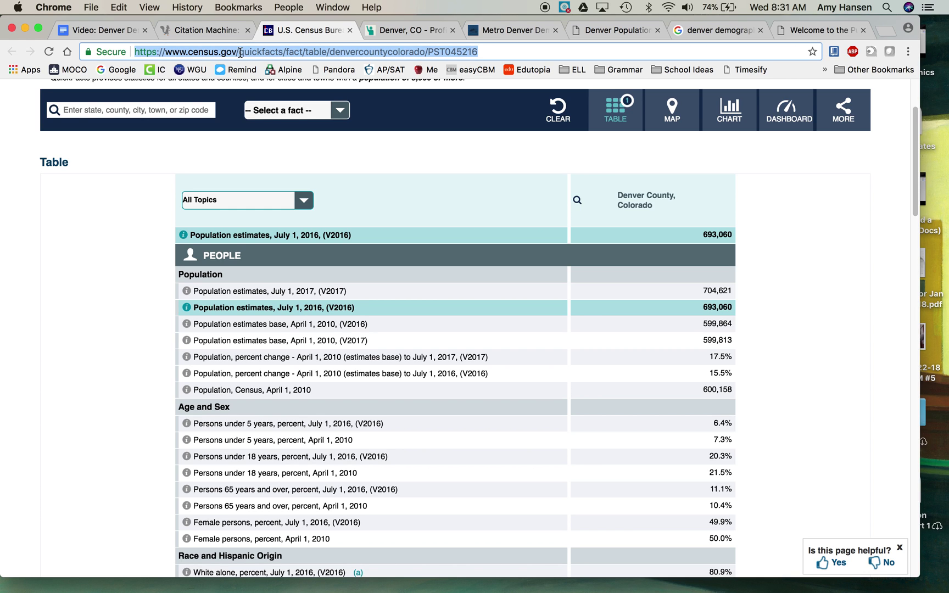
right_click(240, 53)
left_click(264, 72)
left_click(222, 32)
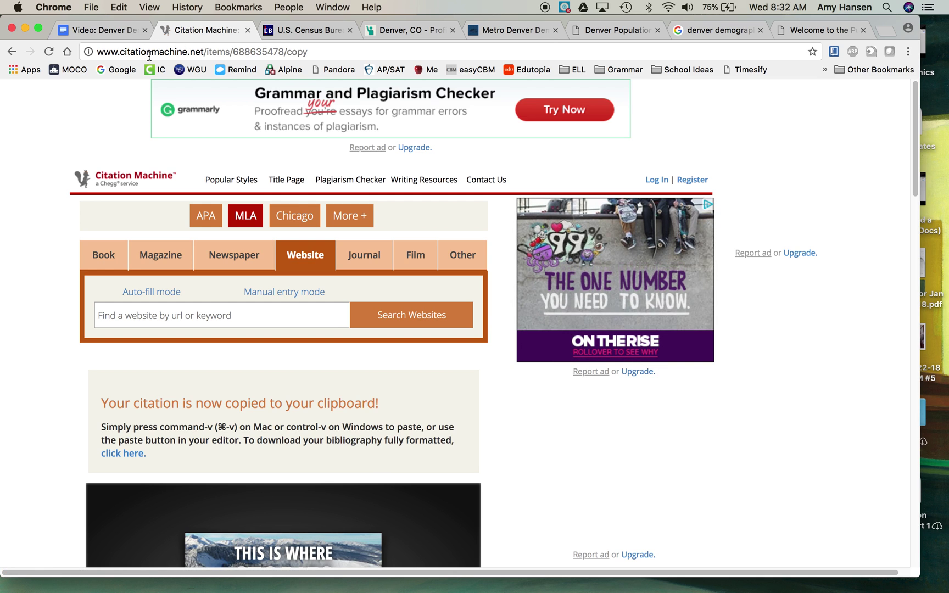
left_click(248, 217)
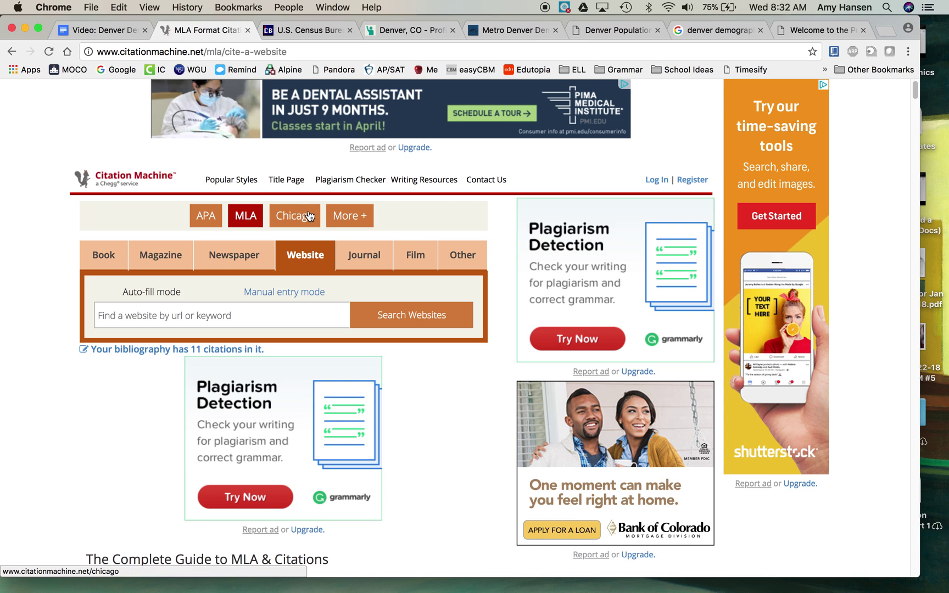
left_click(231, 314)
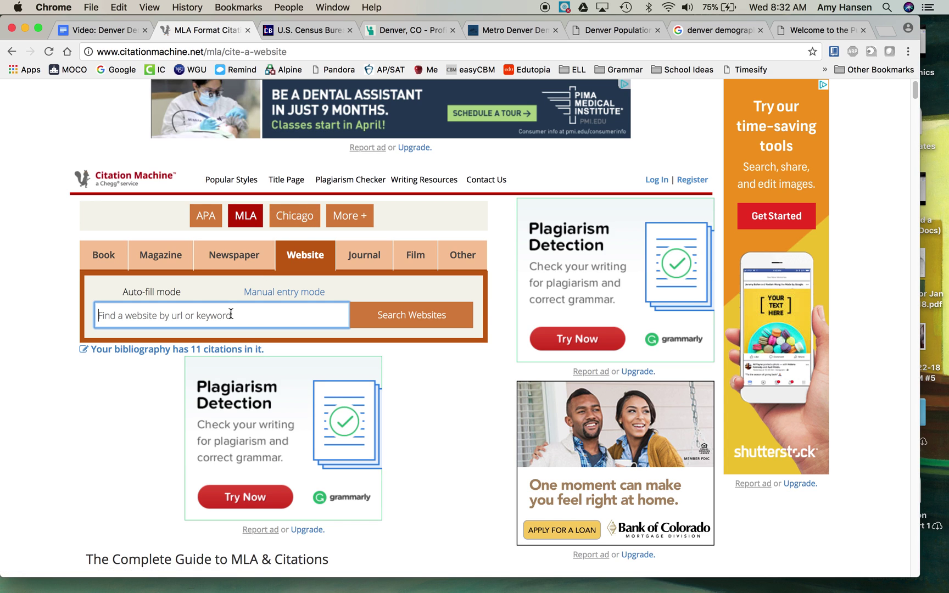
key("super+v")
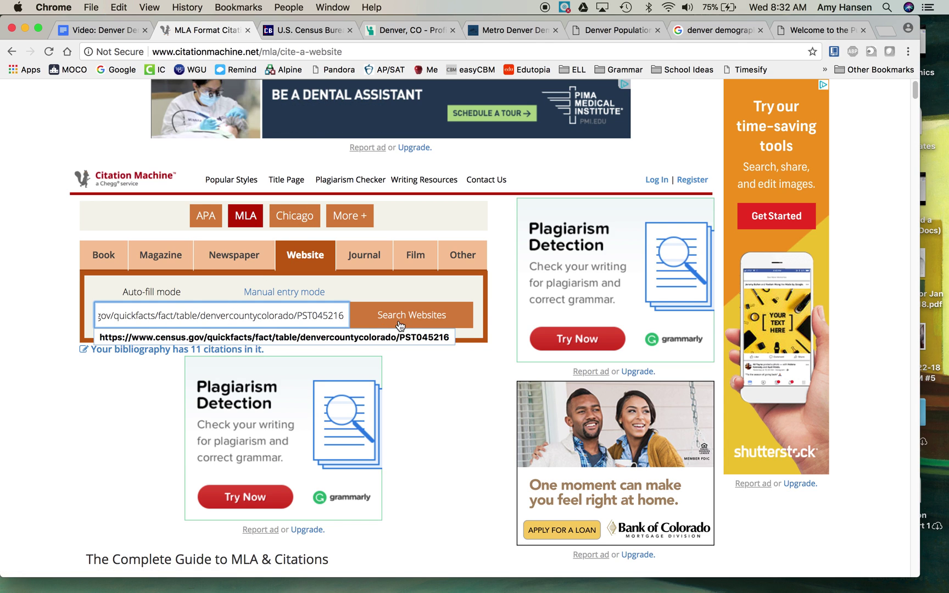
left_click(397, 318)
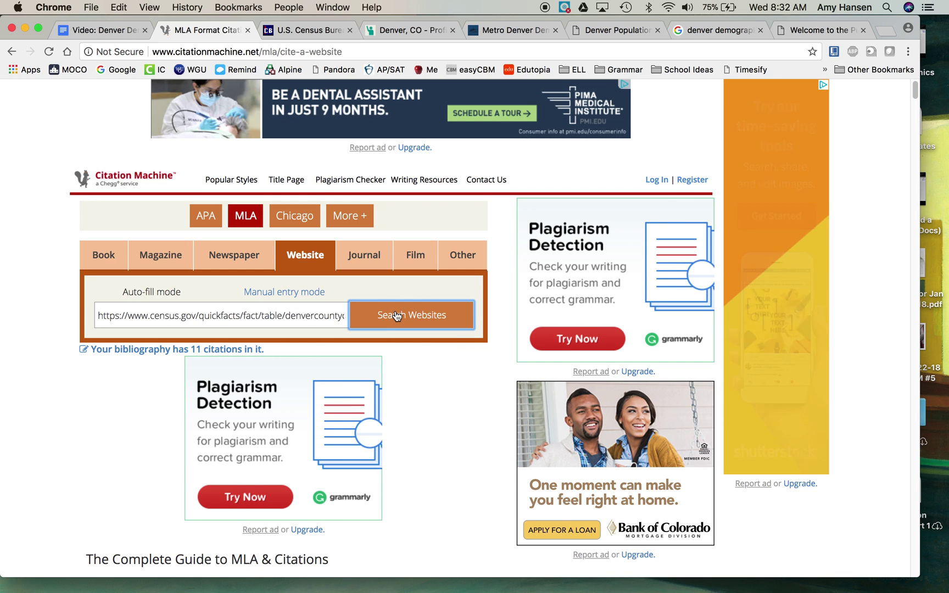
Select the Quickfacts search result and continue to its citation form to review the pre-filled fields
scroll(407, 308, "down", 2)
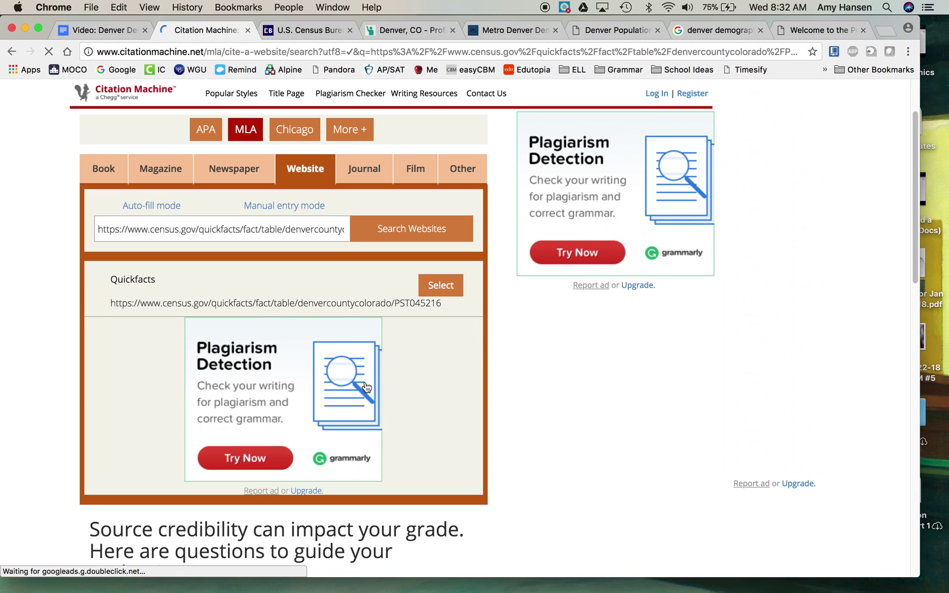
left_click(441, 290)
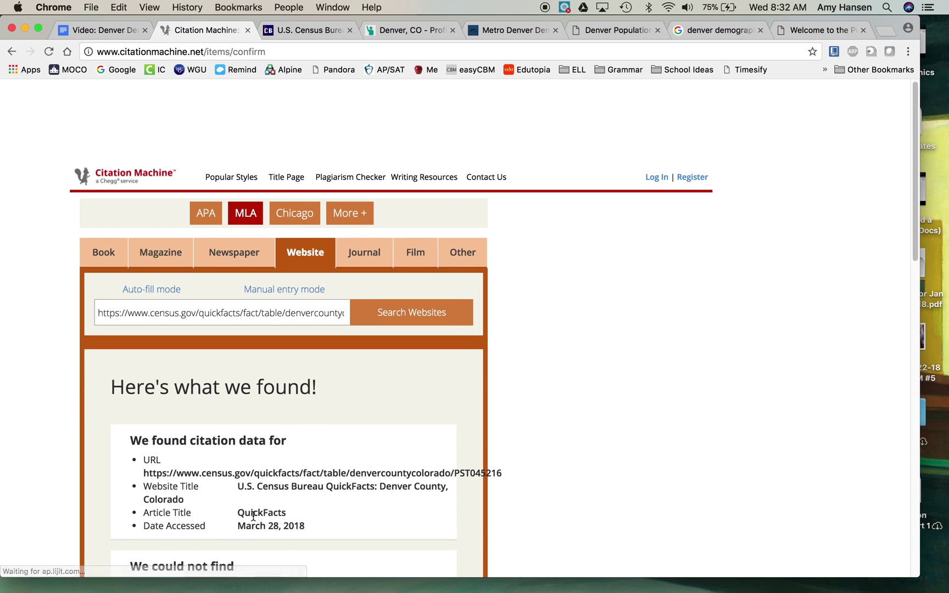
scroll(296, 528, "down", 5)
left_click(258, 411)
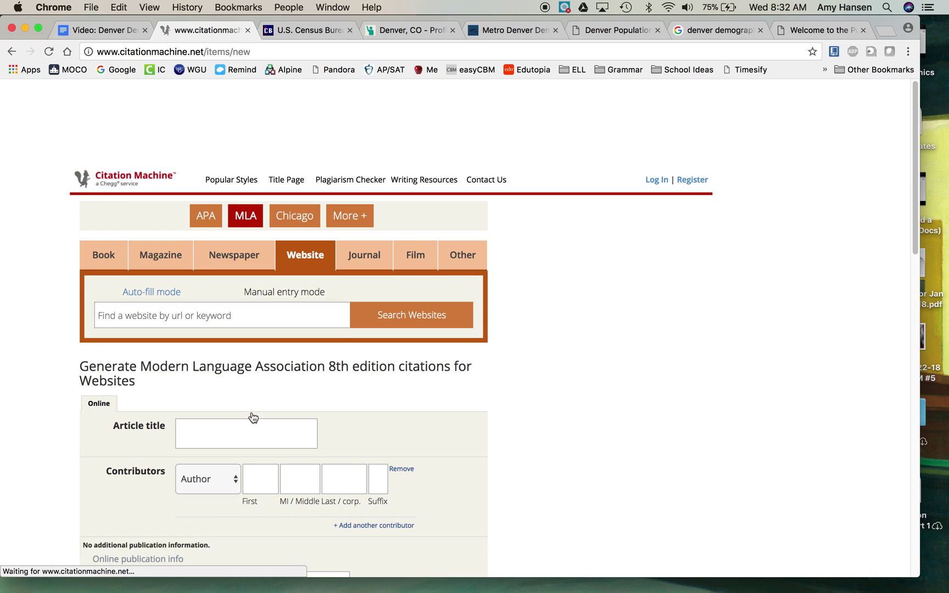
scroll(467, 398, "down", 6)
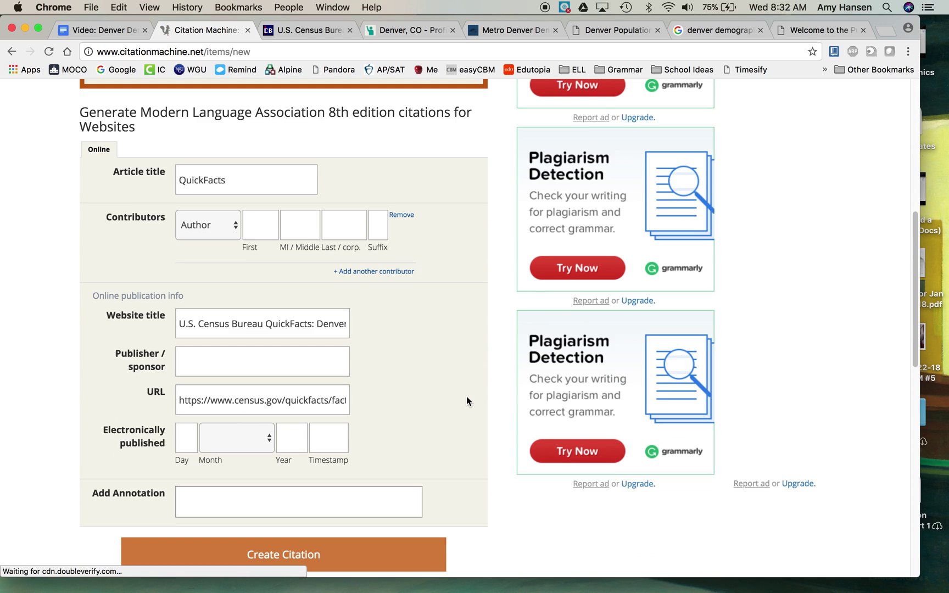
scroll(467, 396, "down", 1)
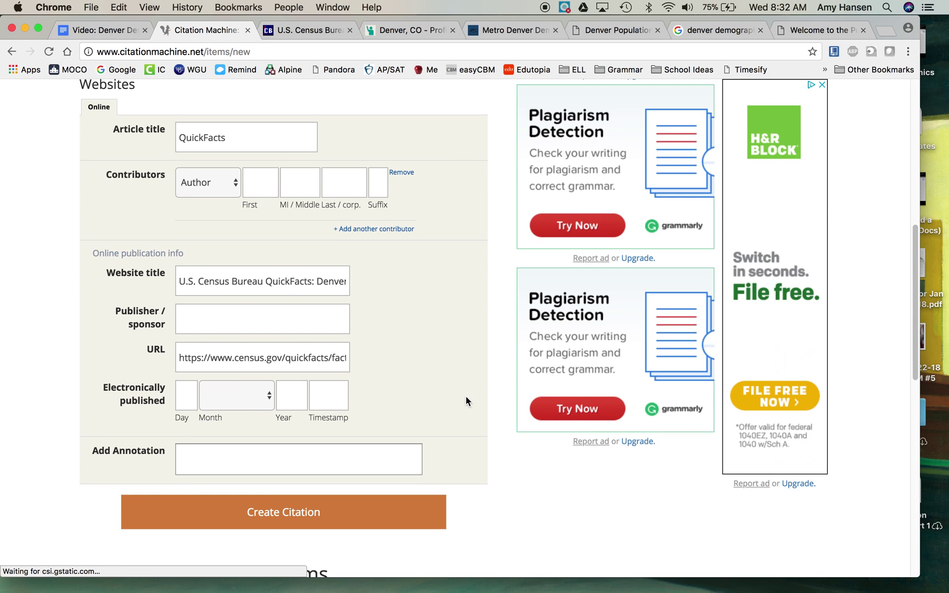
scroll(466, 402, "up", 1)
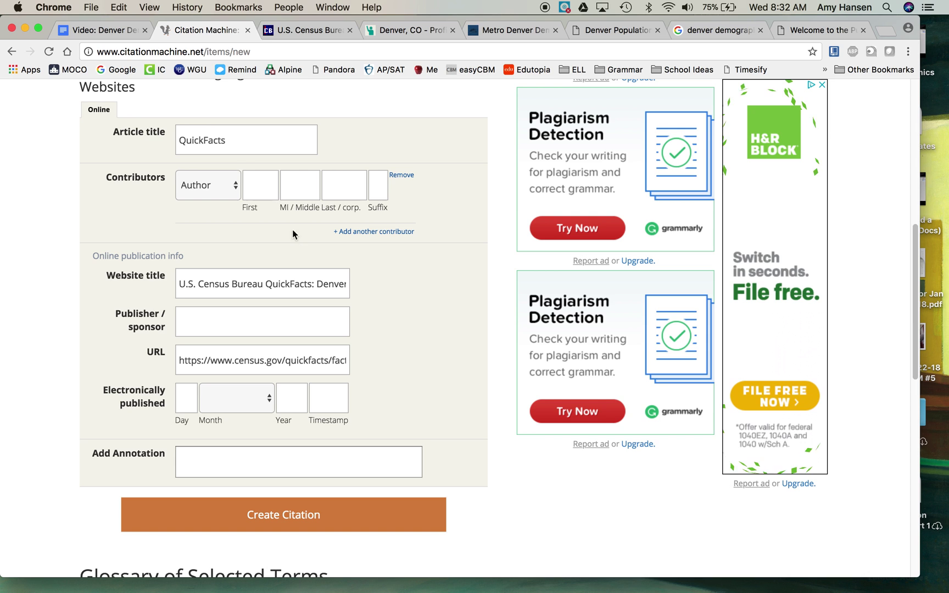
Check the title on the Census page and set the citation's article title to "QuickFacts: Denver County, Colorado"
left_click(275, 140)
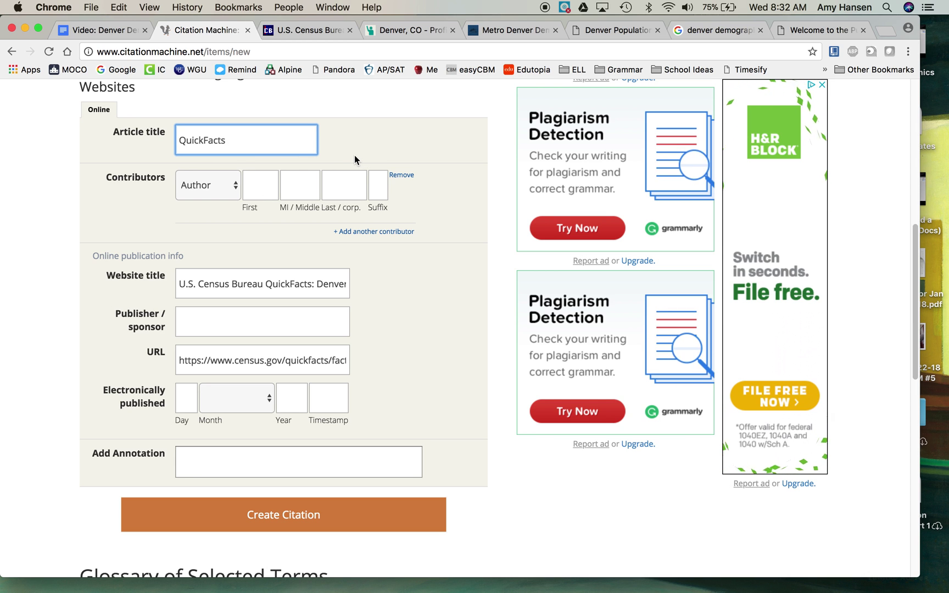
left_click(322, 31)
scroll(110, 157, "up", 3)
left_click(200, 30)
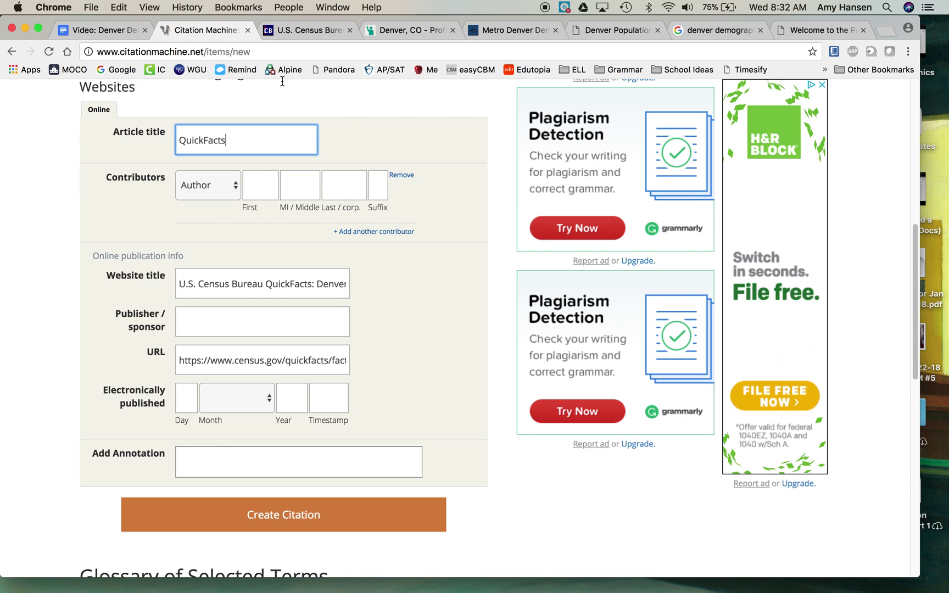
type(":")
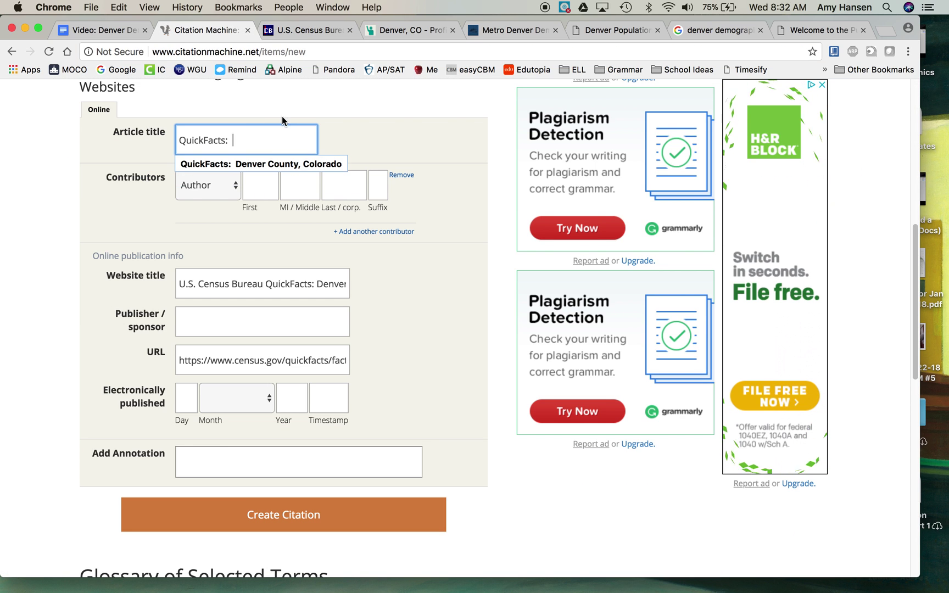
left_click(269, 164)
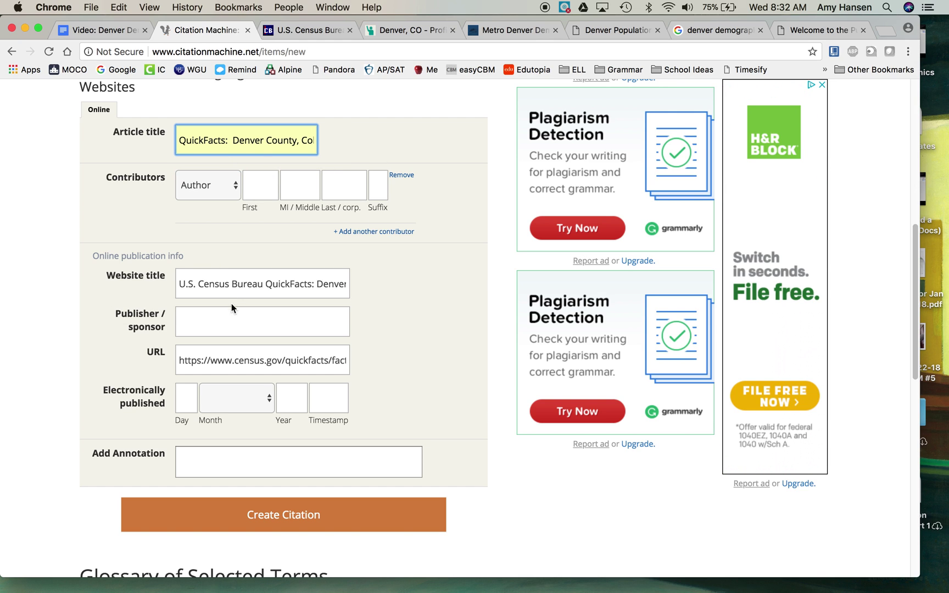
Shorten the citation's website title to "U.S. Census Bureau" by removing the QuickFacts and county wording
left_click_drag(180, 282, 263, 288)
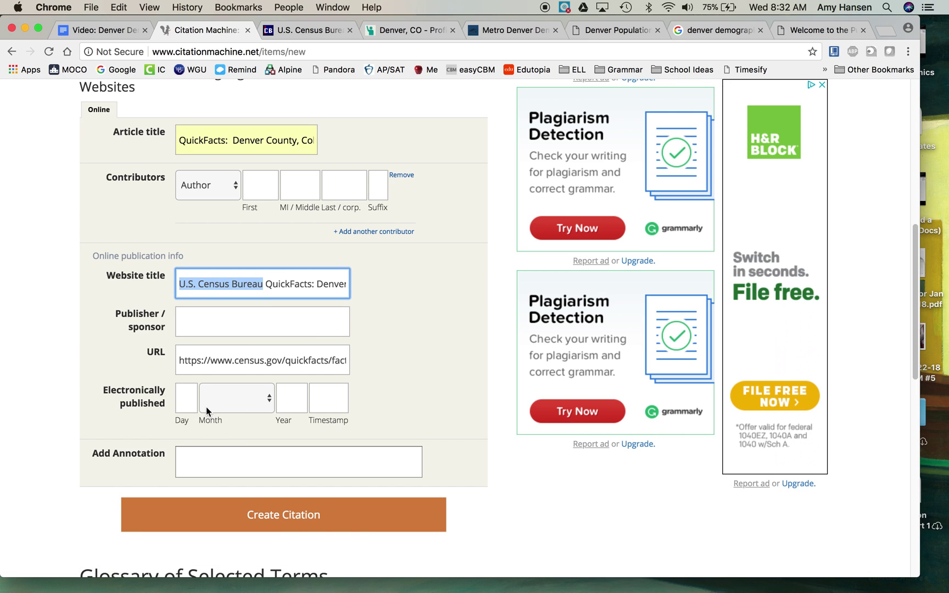
left_click_drag(265, 284, 366, 292)
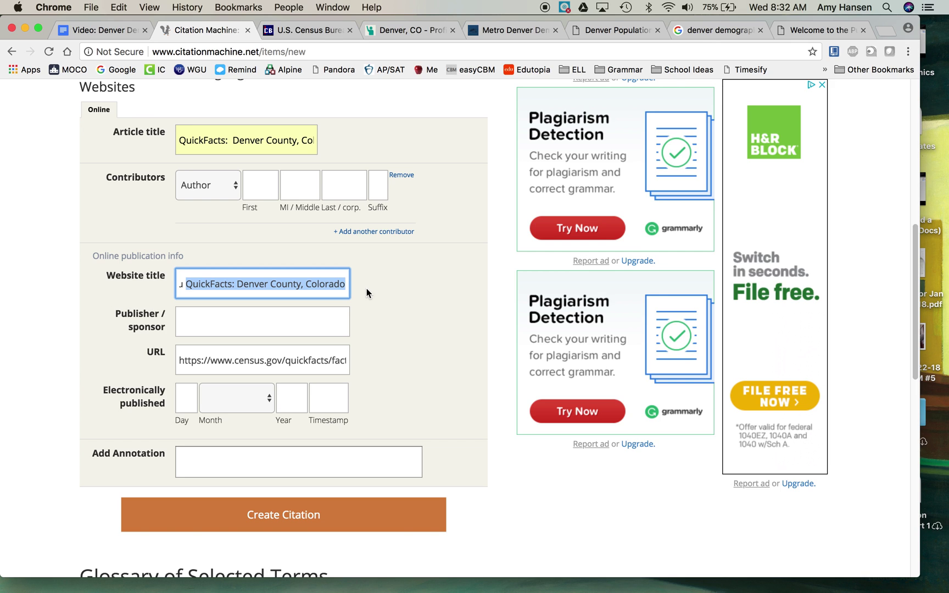
key("BackSpace")
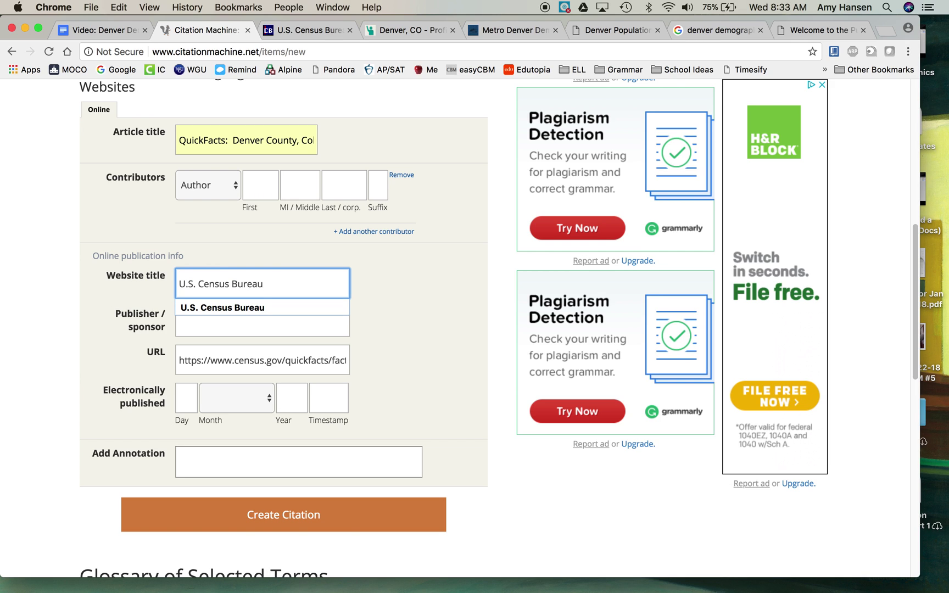
left_click(309, 310)
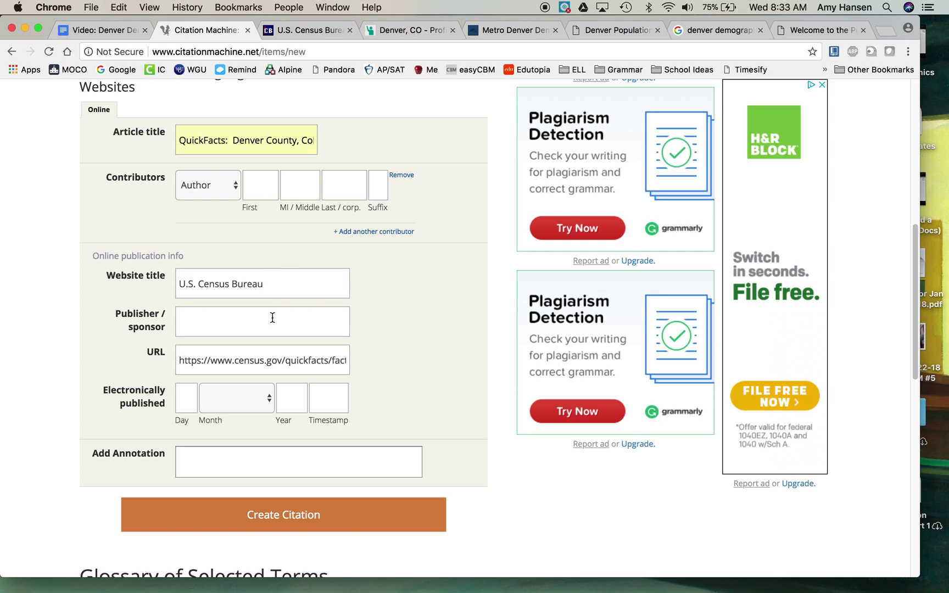
Set the publisher to "U.S. Department of Commerce" and check it against the header and footer of the Census page
left_click(213, 324)
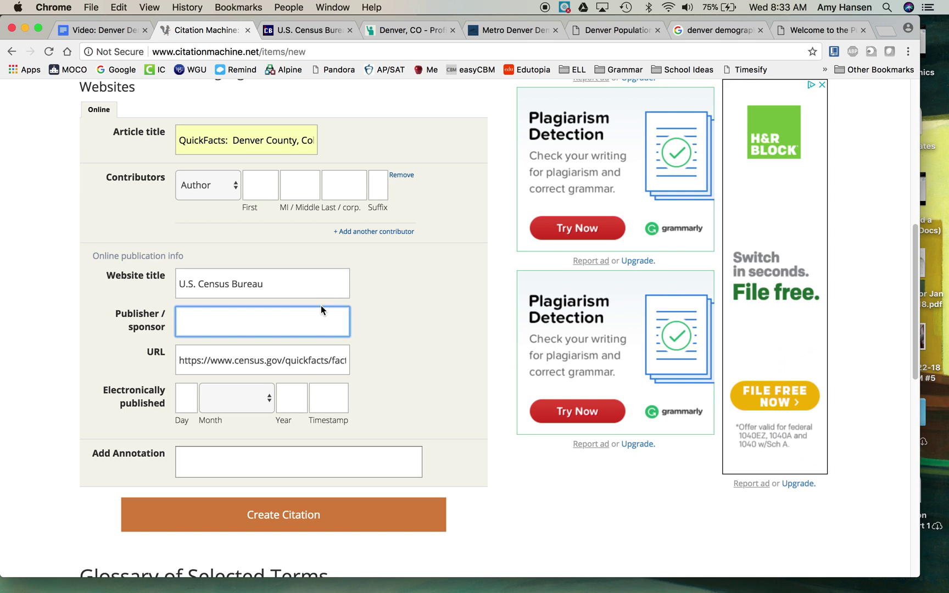
type("U")
key("BackSpace")
left_click(282, 346)
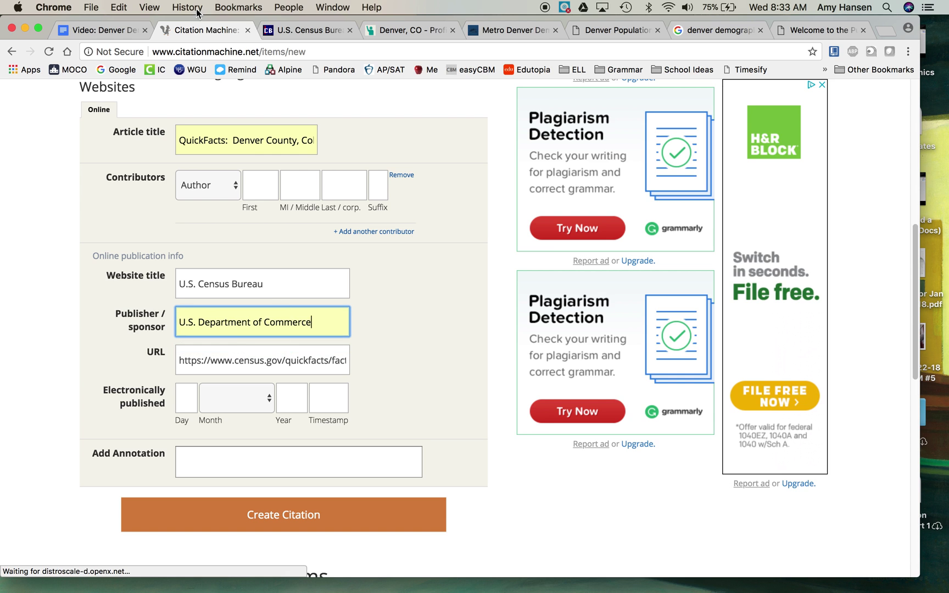
key("ctrl+Tab")
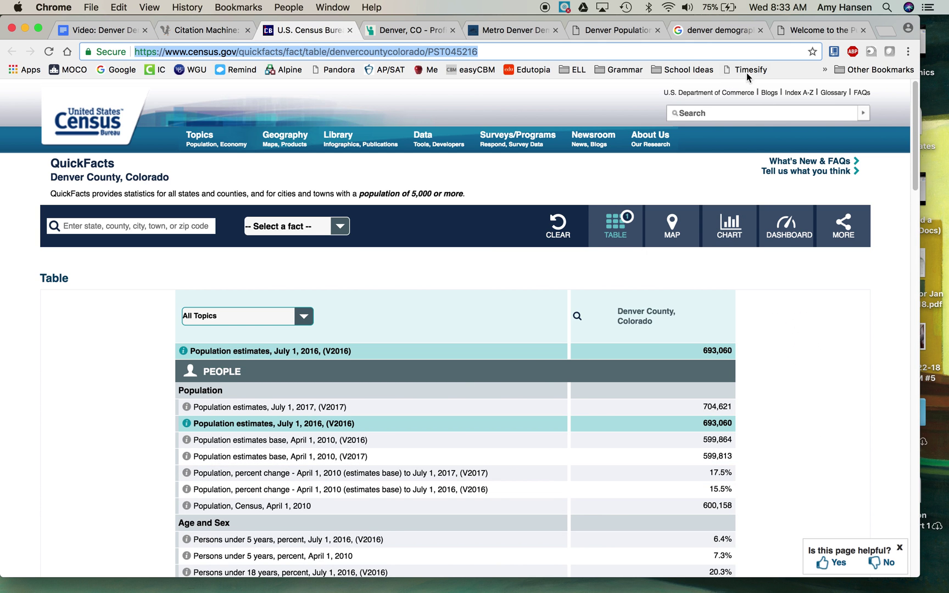
scroll(621, 488, "down", 20)
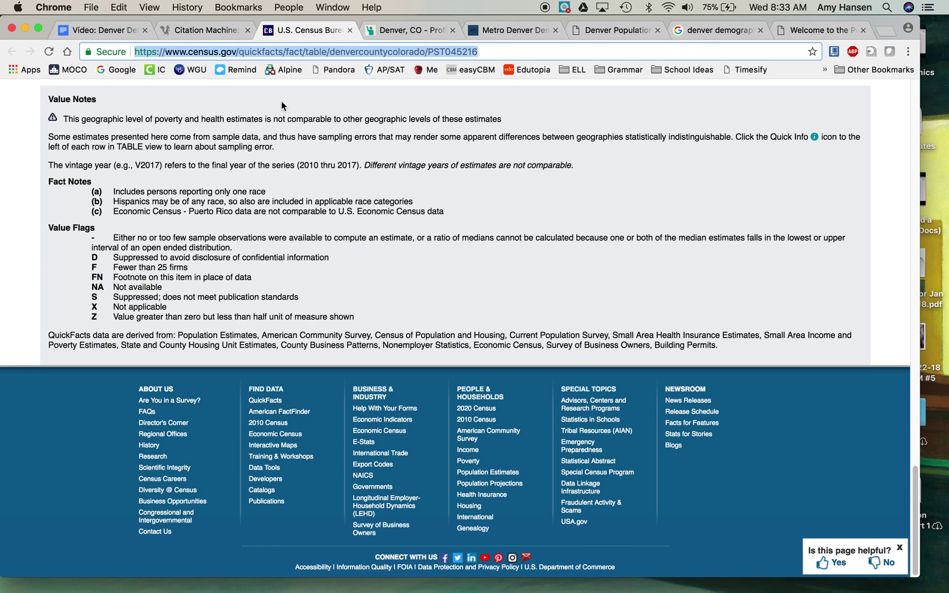
left_click(201, 28)
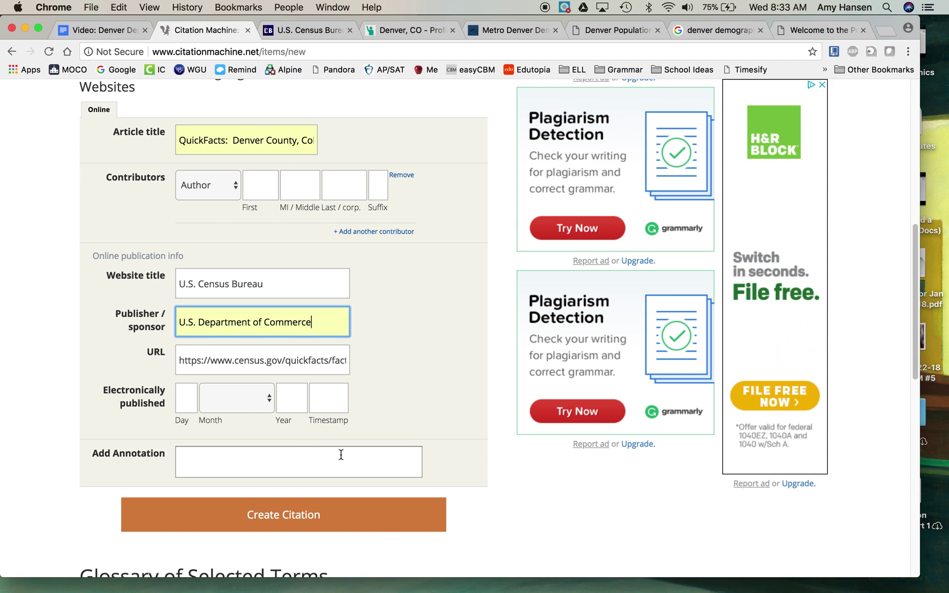
Create the QuickFacts citation and copy it under the Works Cited heading in the essay document
left_click(261, 515)
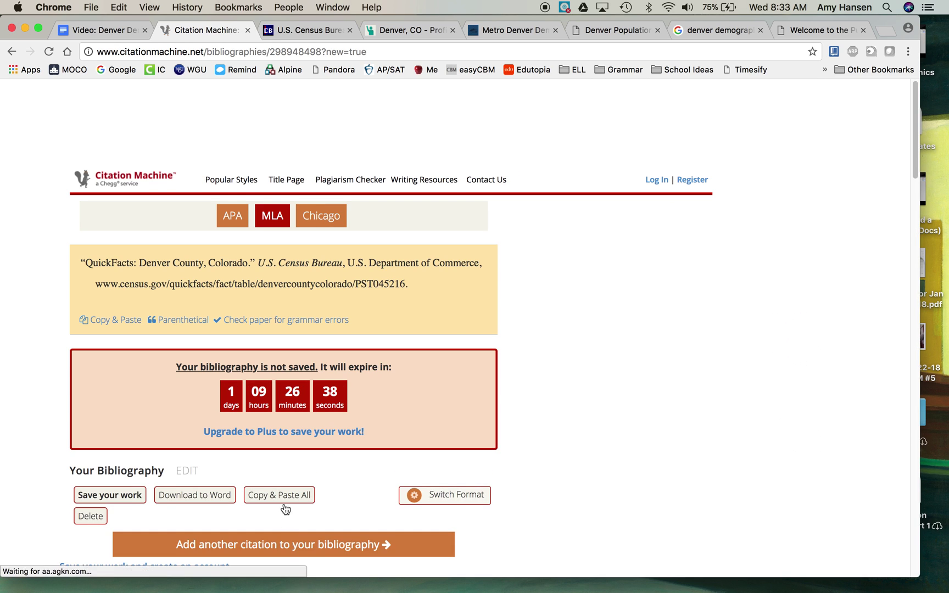
scroll(281, 494, "down", 2)
scroll(281, 497, "up", 2)
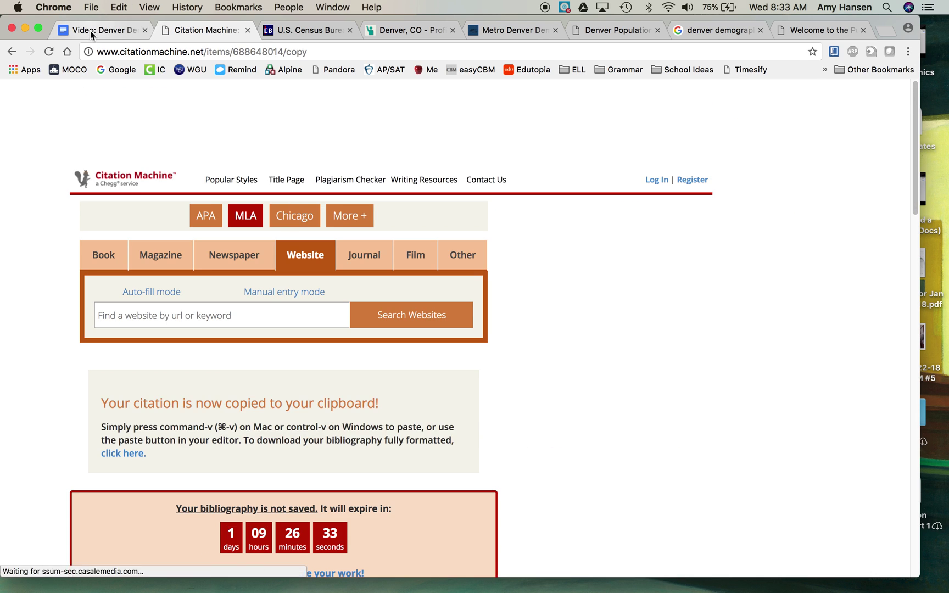
left_click(89, 31)
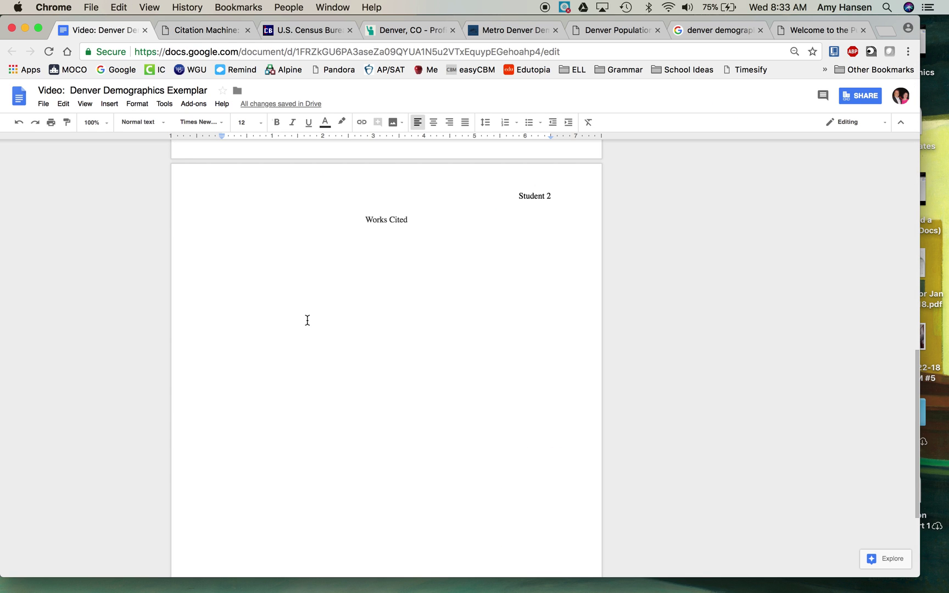
type("\"QuickFacts: Denver County, Colorado.\" U.S. Census Bureau, U.S. Department of Commerce, www.census.gov/quickfacts/fact/table/denvercountycolorado/PST045216.")
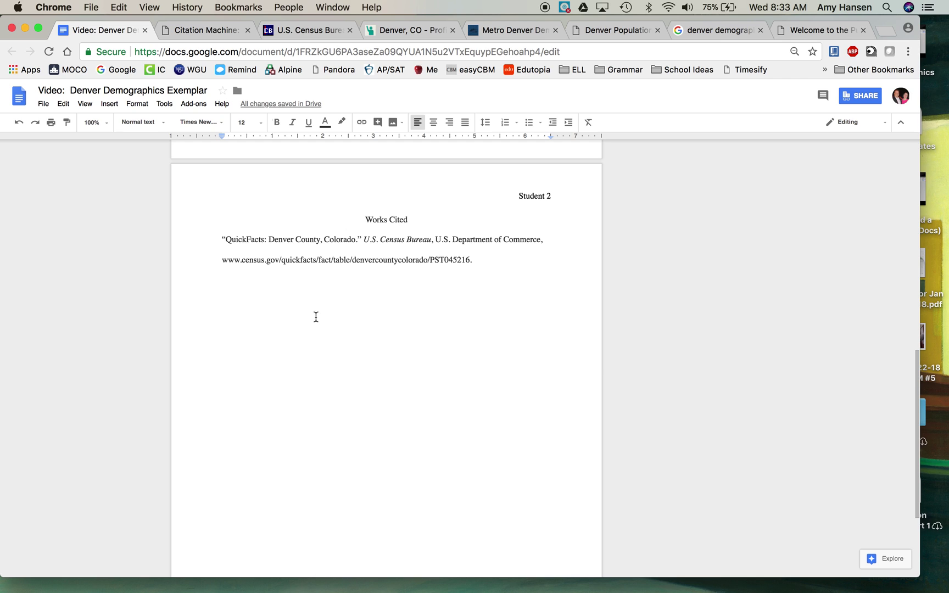
Give the QuickFacts entry a half-inch hanging indent, keeping its first line at the page margin
left_click_drag(482, 261, 219, 243)
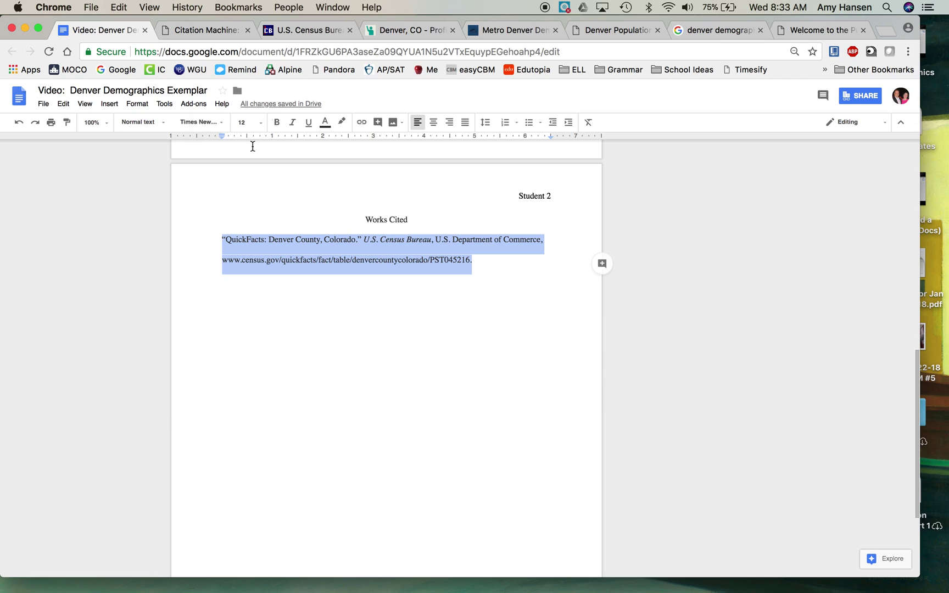
left_click_drag(222, 138, 247, 138)
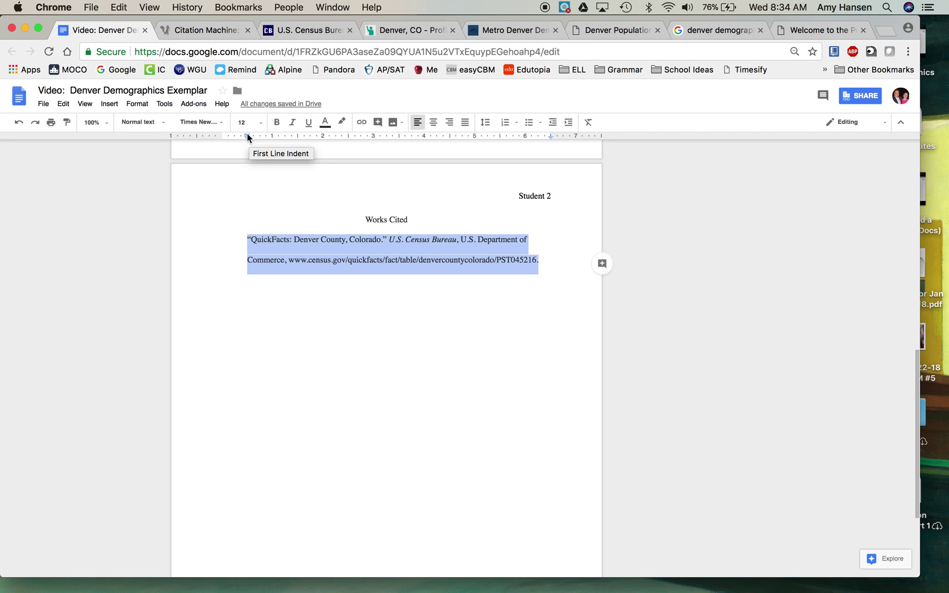
left_click_drag(248, 137, 222, 135)
Append "Accessed" and the date of access after the URL of the QuickFacts entry
left_click(311, 322)
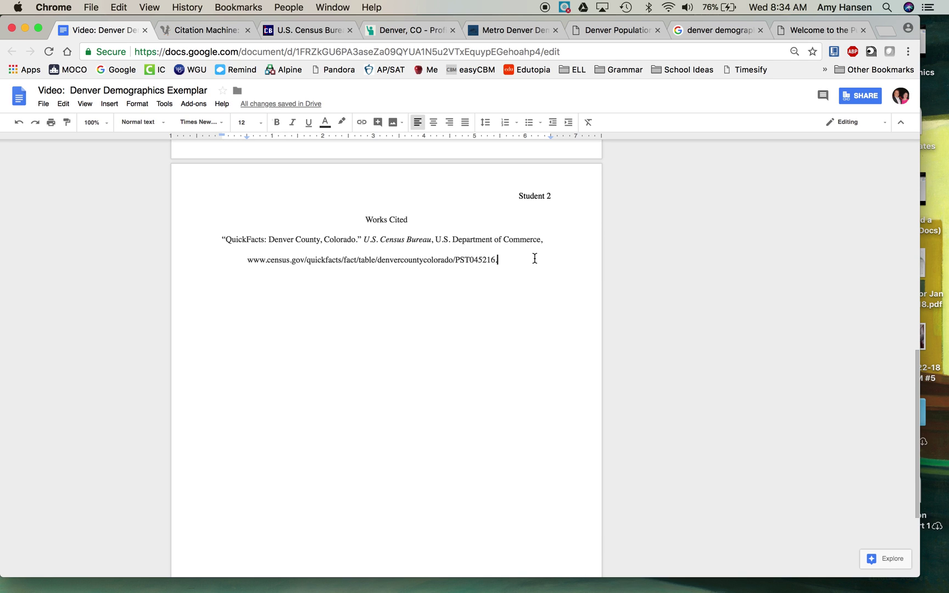
type("Acce")
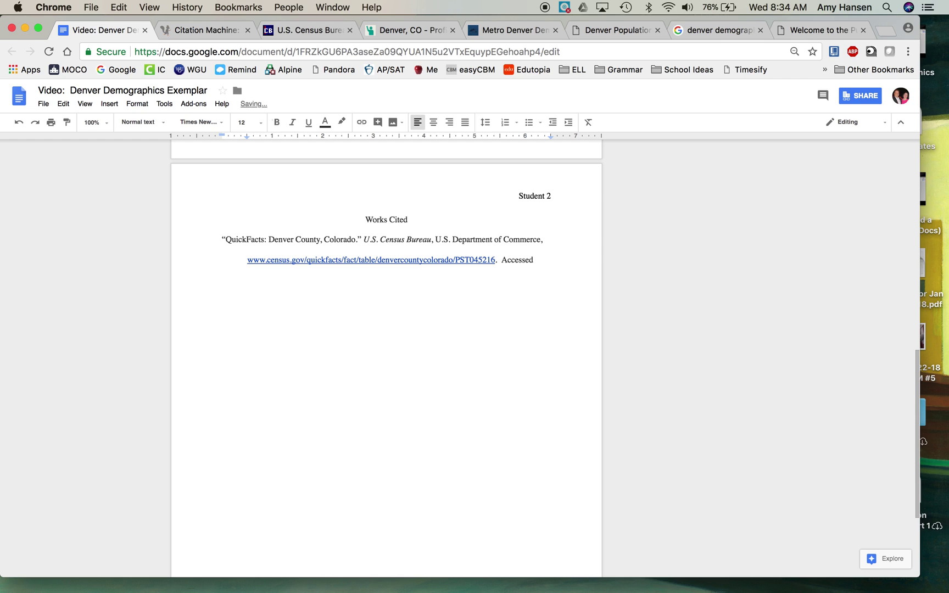
type("ssed 23 Ma")
key("Return")
Close the QuickFacts page and examine the Census Reporter profile for Denver, CO, from its population summary to the citation notes at the end
left_click(296, 32)
left_click(350, 30)
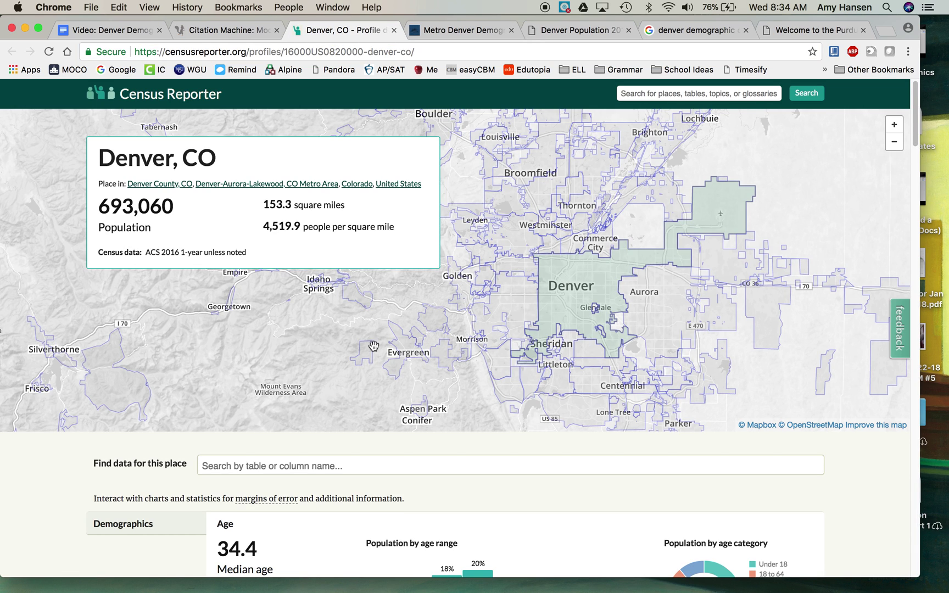
scroll(261, 109, "down", 1)
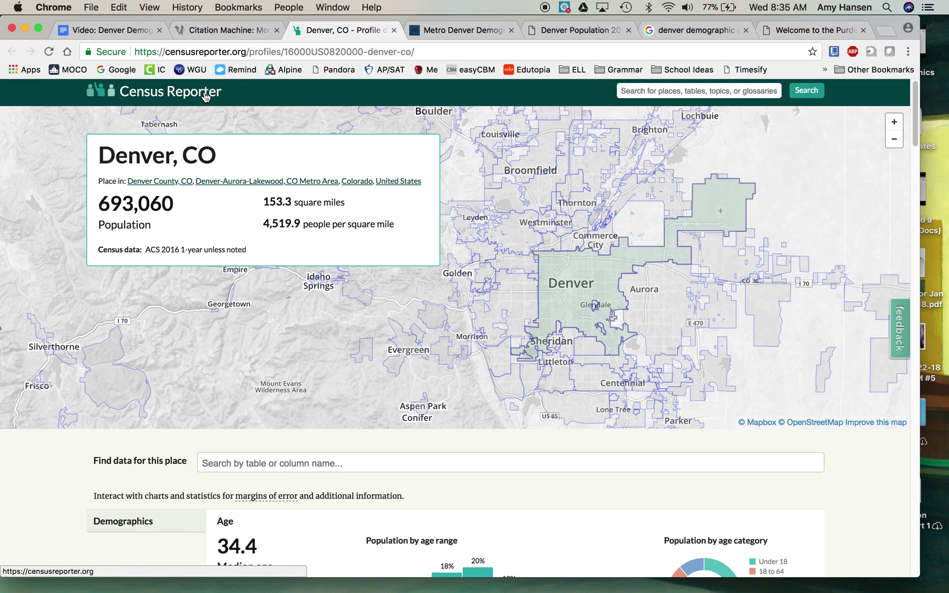
scroll(350, 392, "down", 20)
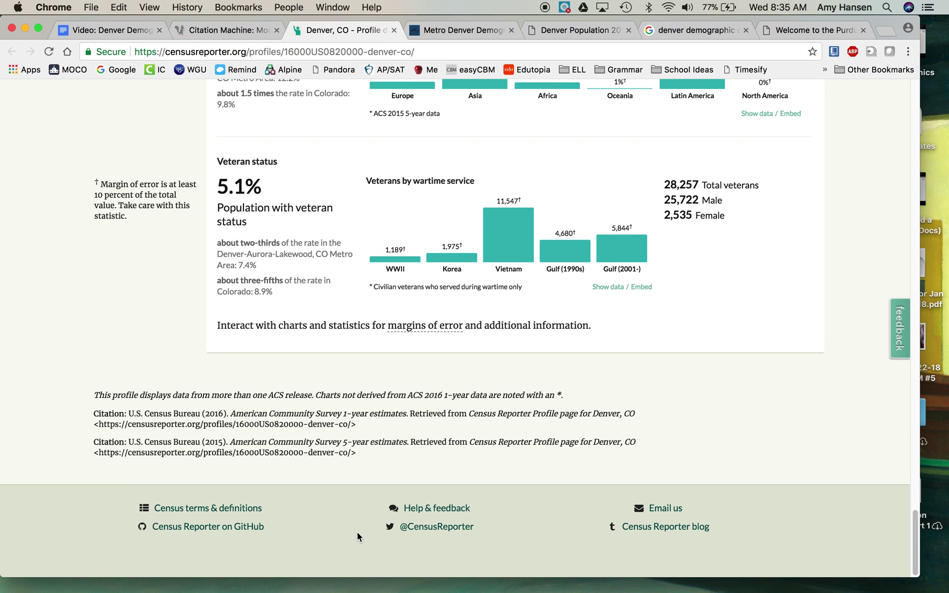
scroll(356, 532, "up", 10)
scroll(357, 534, "down", 10)
left_click_drag(337, 449, 153, 397)
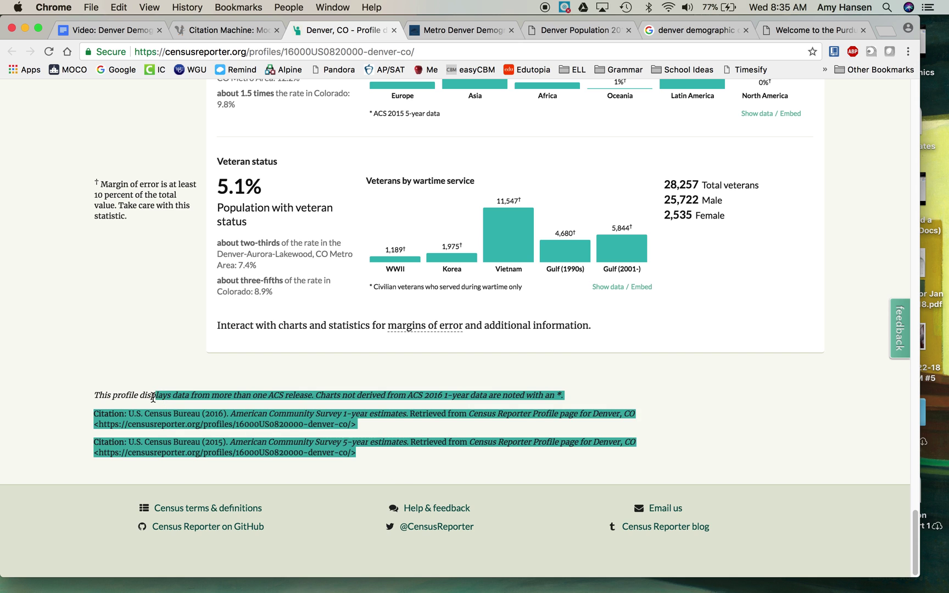
left_click(170, 430)
scroll(168, 428, "up", 20)
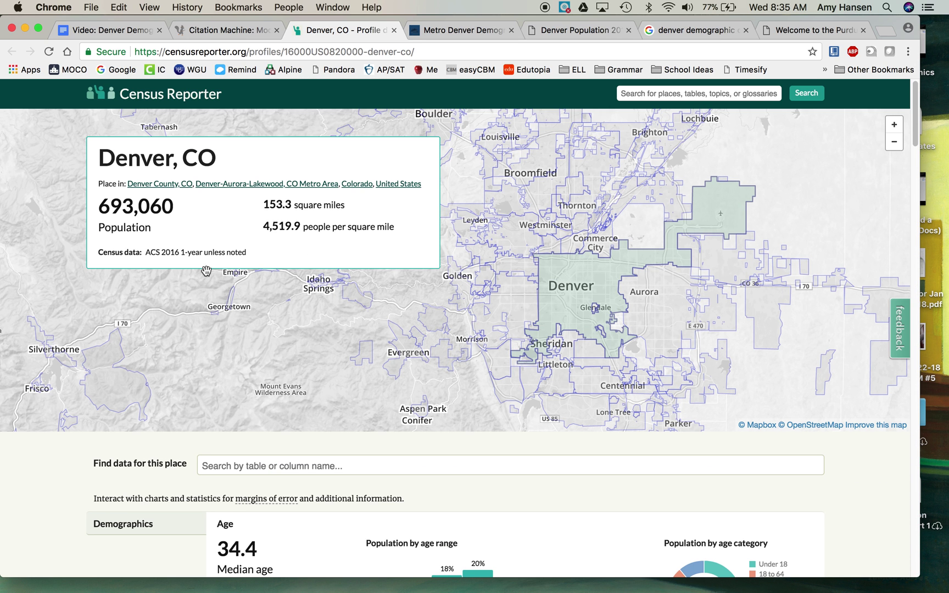
left_click_drag(398, 226, 259, 228)
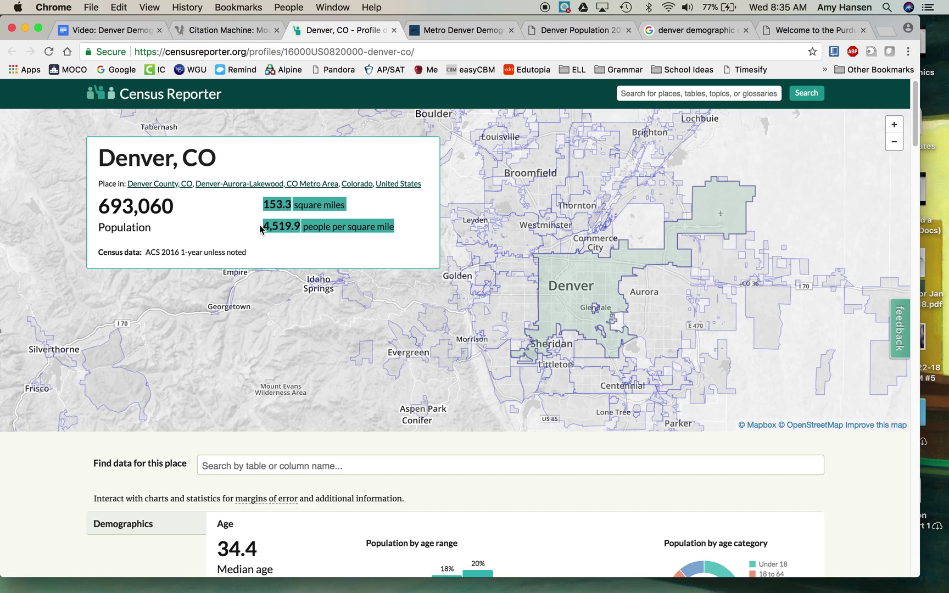
Copy the Census Reporter profile URL and search for it in Citation Machine as an MLA website source
left_click(336, 52)
right_click(335, 52)
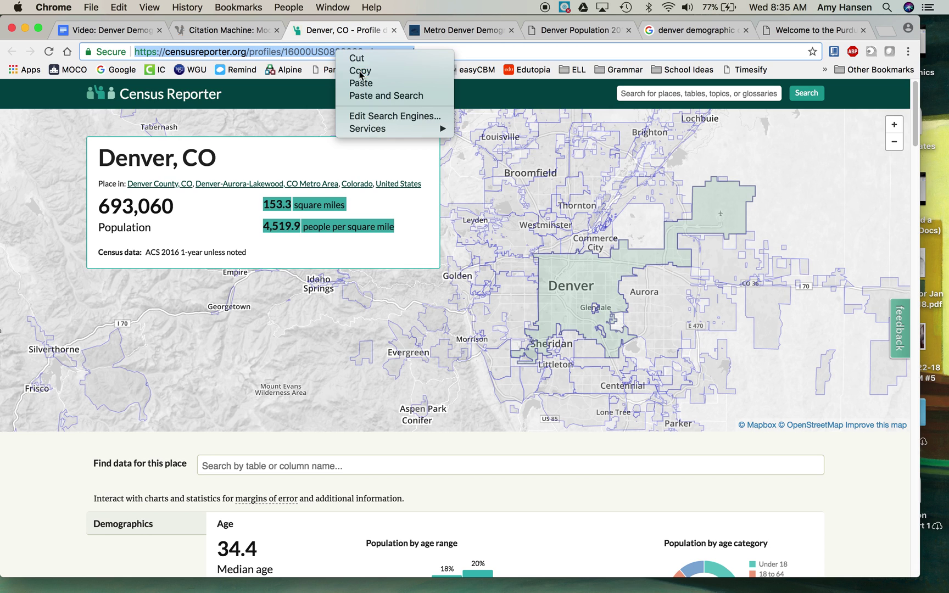
left_click(352, 70)
left_click(240, 29)
left_click(213, 309)
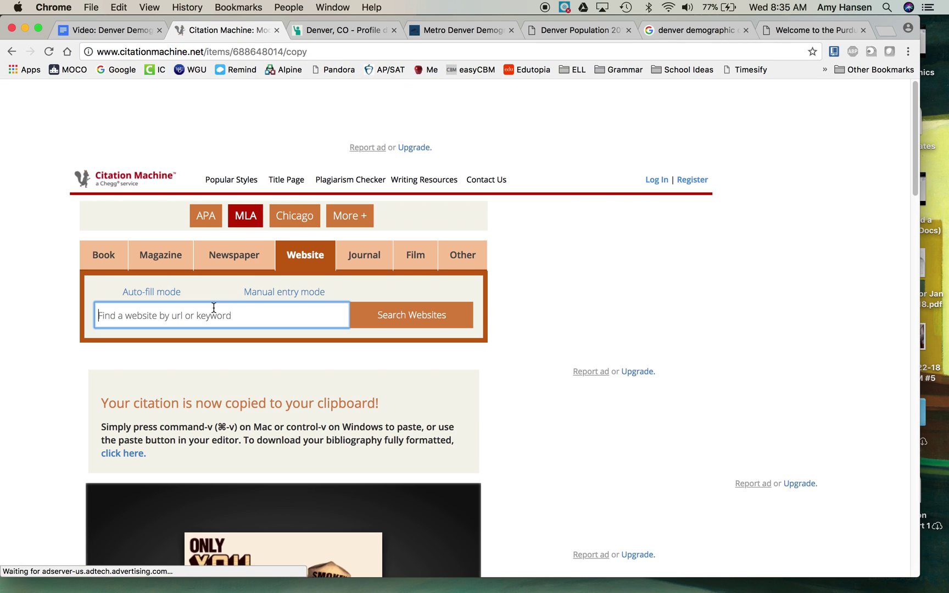
key("super+v")
left_click(384, 321)
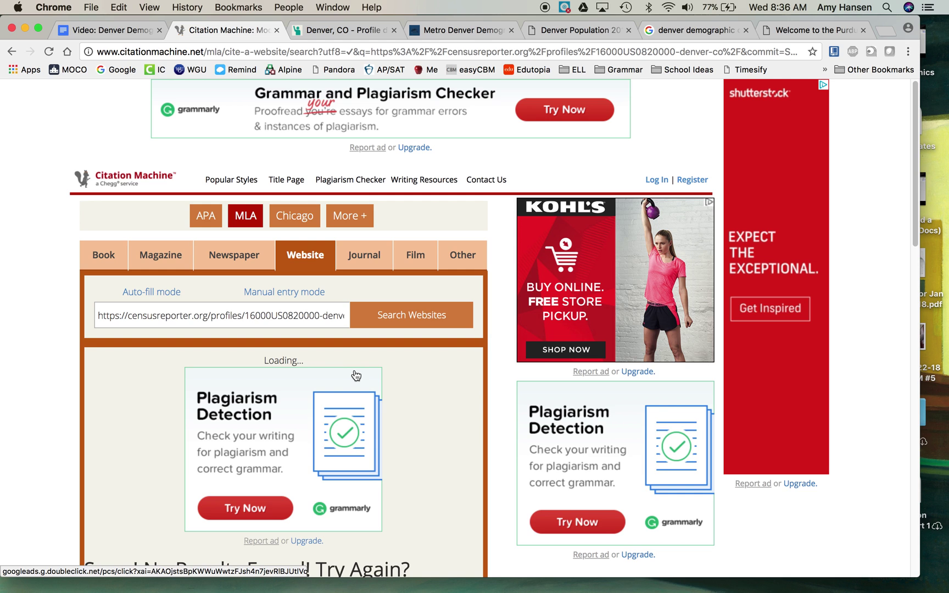
Repeat the website search for the Census Reporter URL and copy the profile's address again
scroll(386, 373, "down", 5)
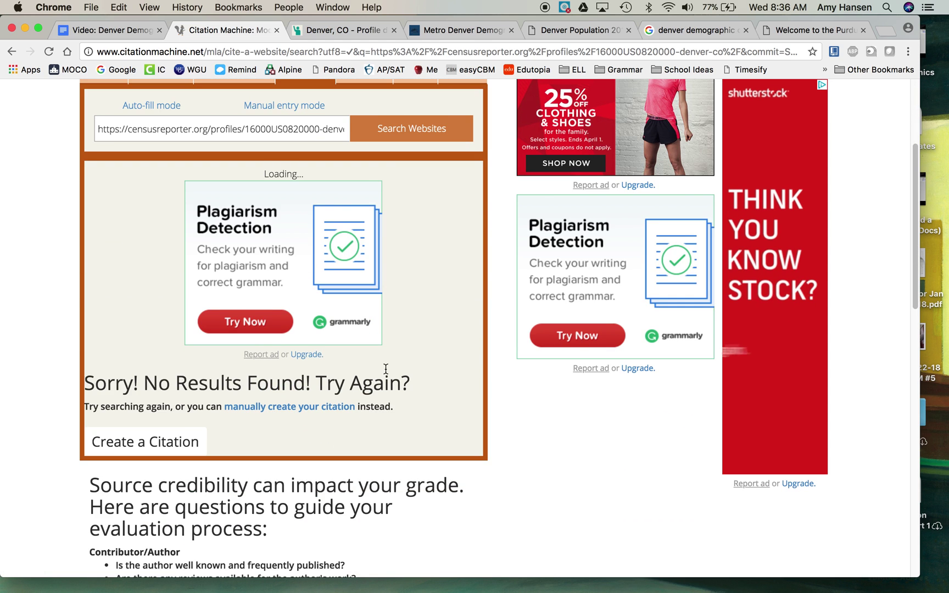
scroll(386, 374, "up", 3)
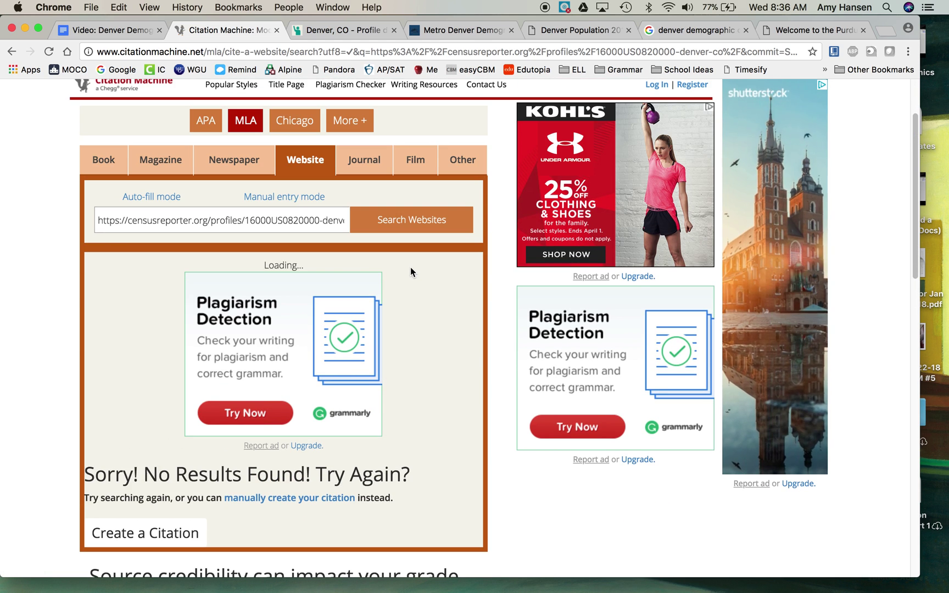
left_click(407, 229)
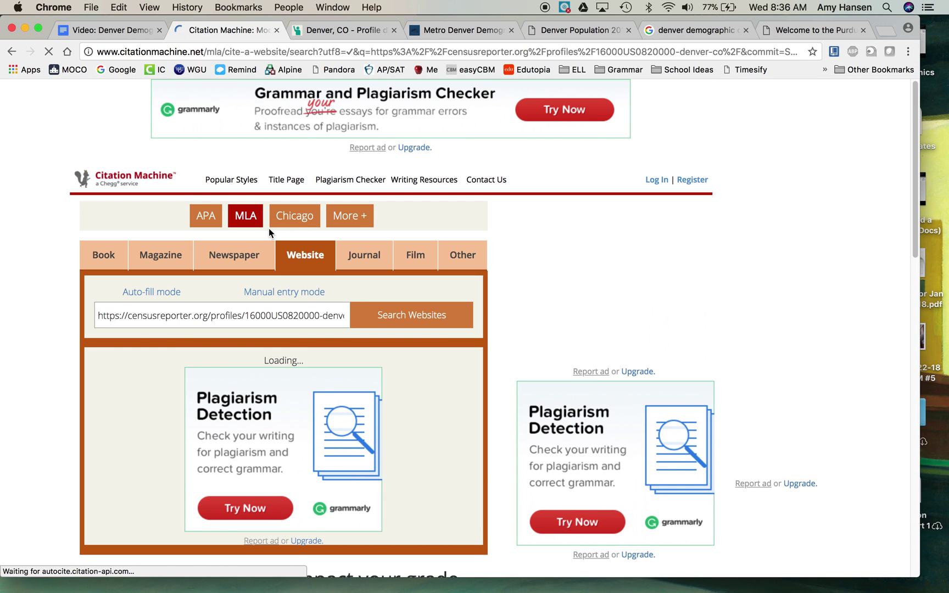
left_click(319, 30)
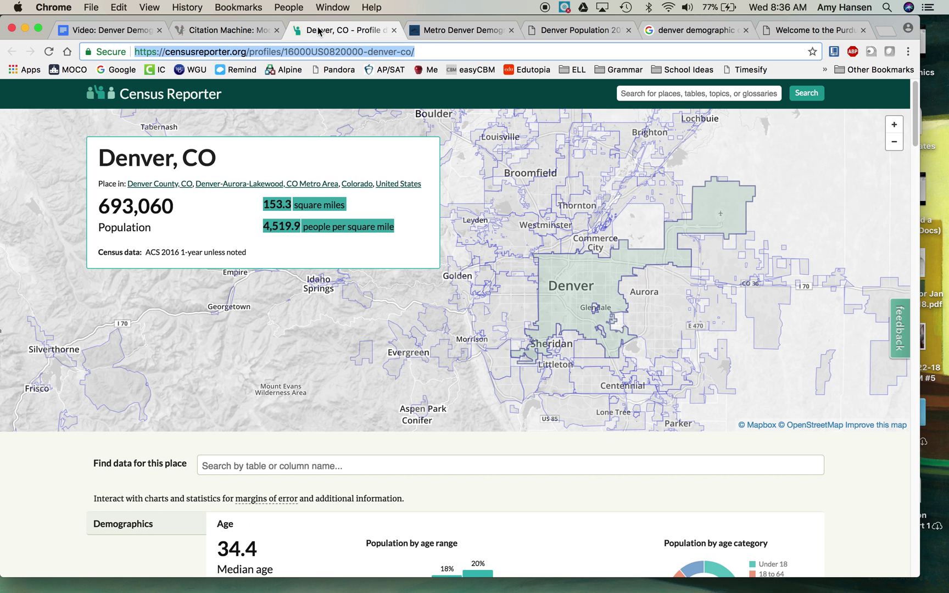
right_click(277, 52)
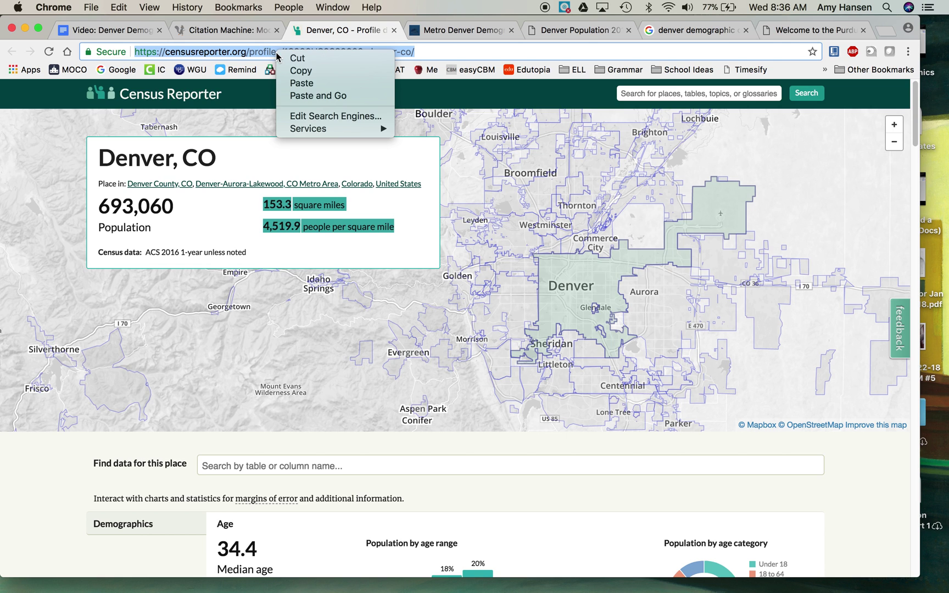
left_click(301, 71)
left_click(242, 31)
Select the Census Reporter search result, continue to its citation form and open the article title for editing
left_click(439, 371)
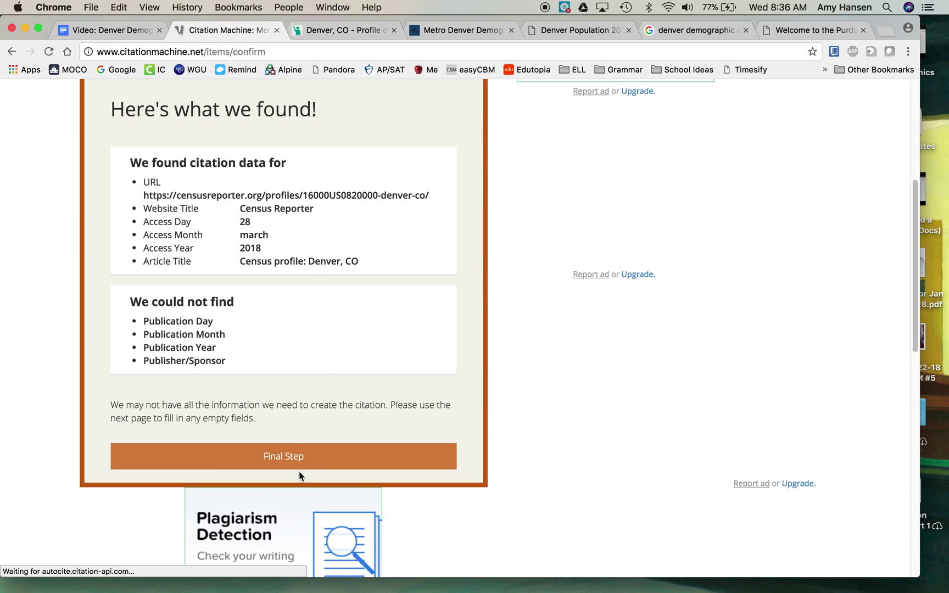
key("Return")
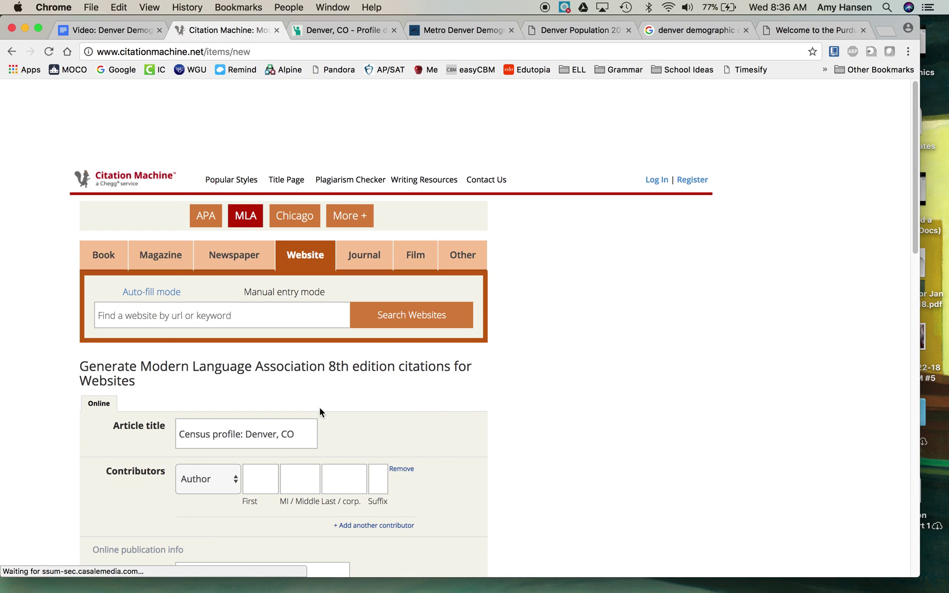
scroll(318, 407, "down", 3)
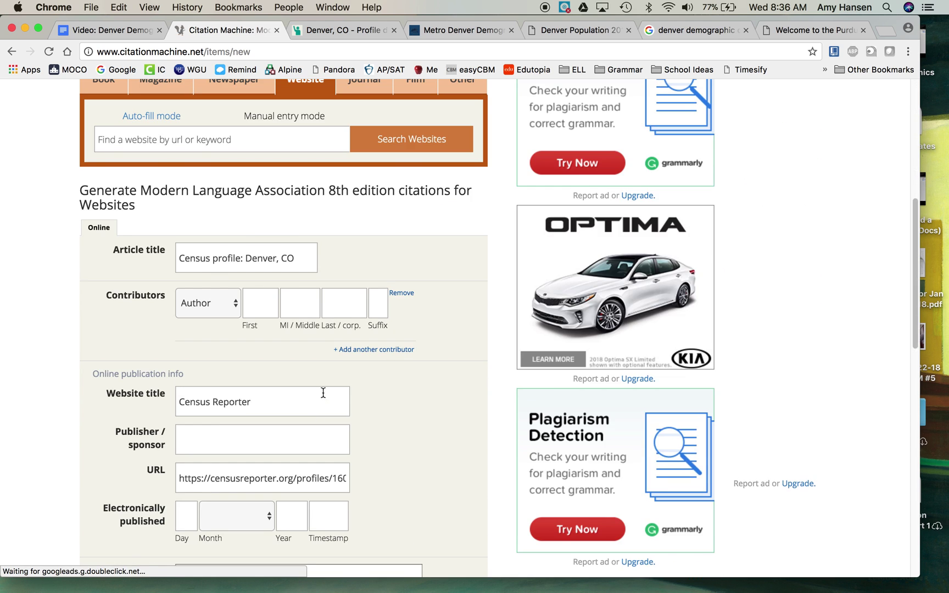
left_click(219, 263)
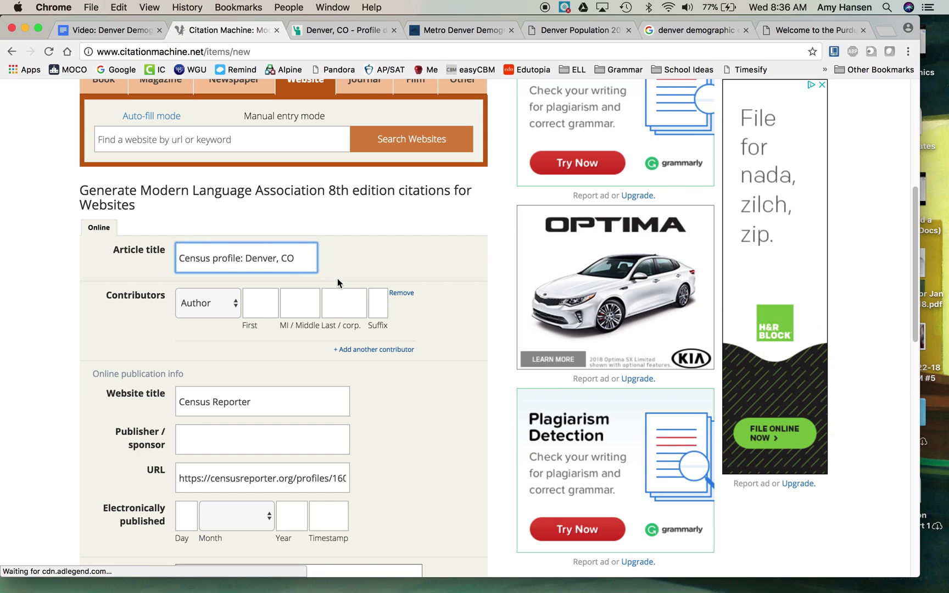
Correct the article title to "Census Profile: Denver, CO" in the Census Reporter citation form
key("BackSpace")
type("P")
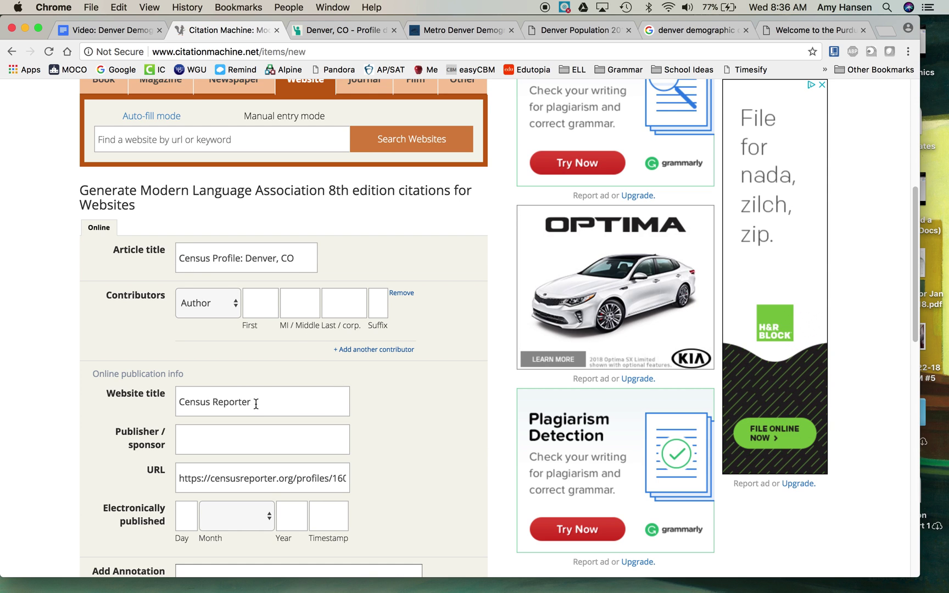
left_click_drag(256, 401, 176, 401)
left_click(453, 494)
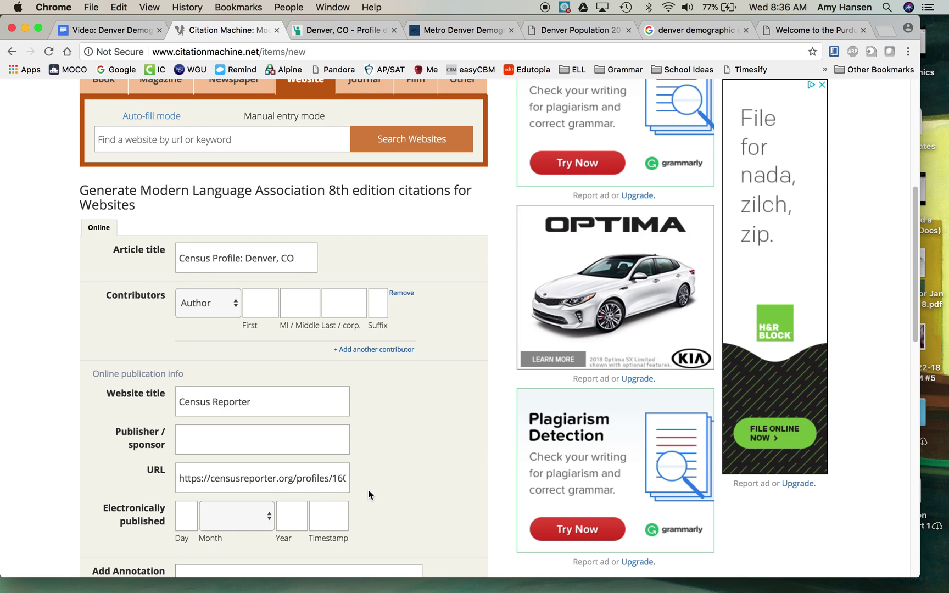
Create the Census Reporter citation and copy it for pasting
scroll(368, 490, "down", 5)
left_click(311, 505)
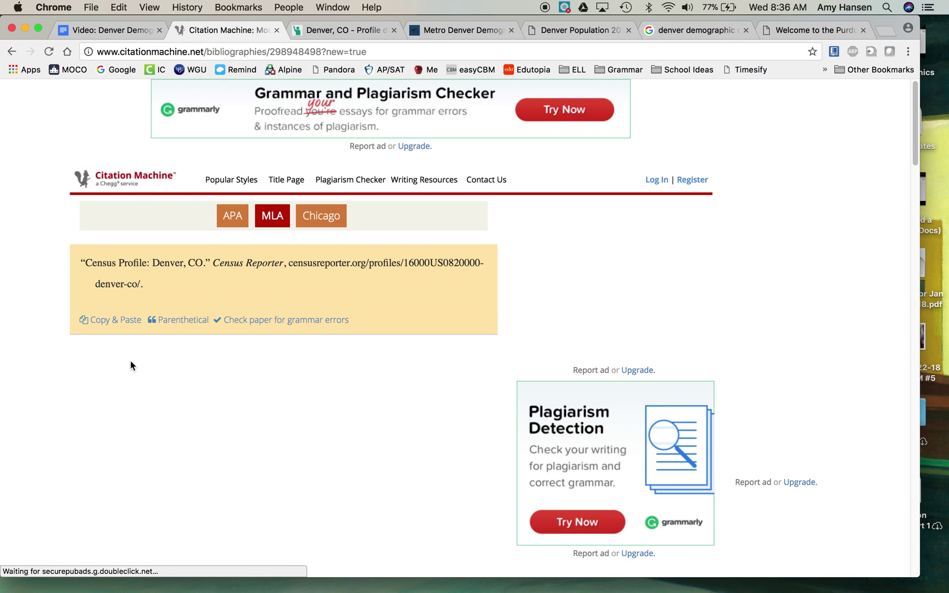
left_click(105, 320)
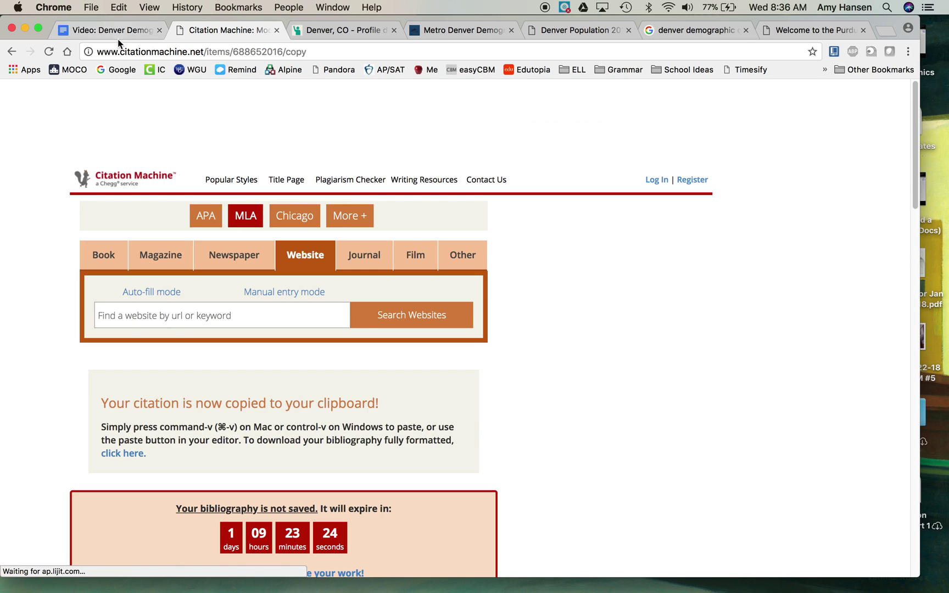
In the Google Docs essay, paste the Census Reporter citation above the QuickFacts entry and end it with "Accessed 23 Mar. 2018."
left_click(118, 39)
left_click(220, 240)
key("Return")
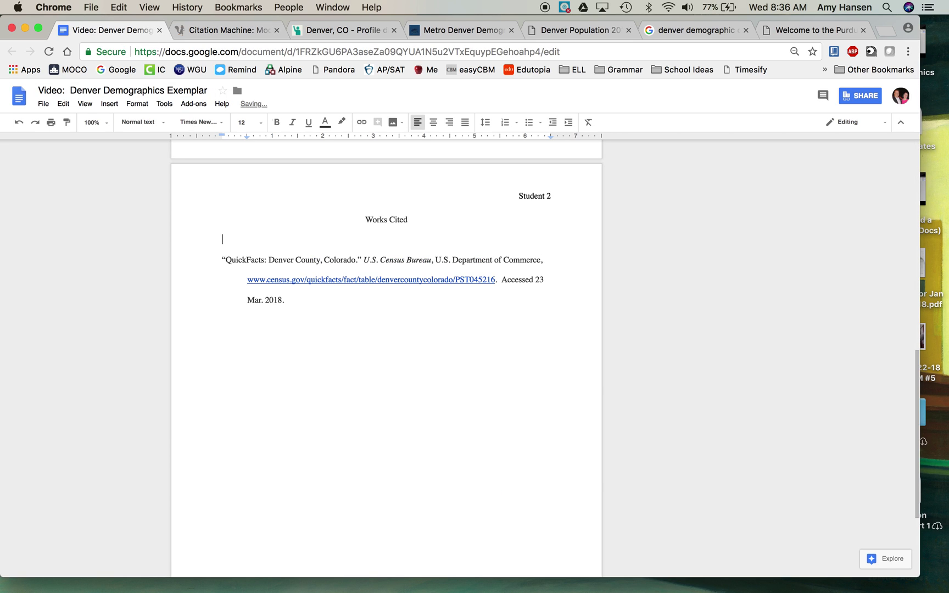
key("super+v")
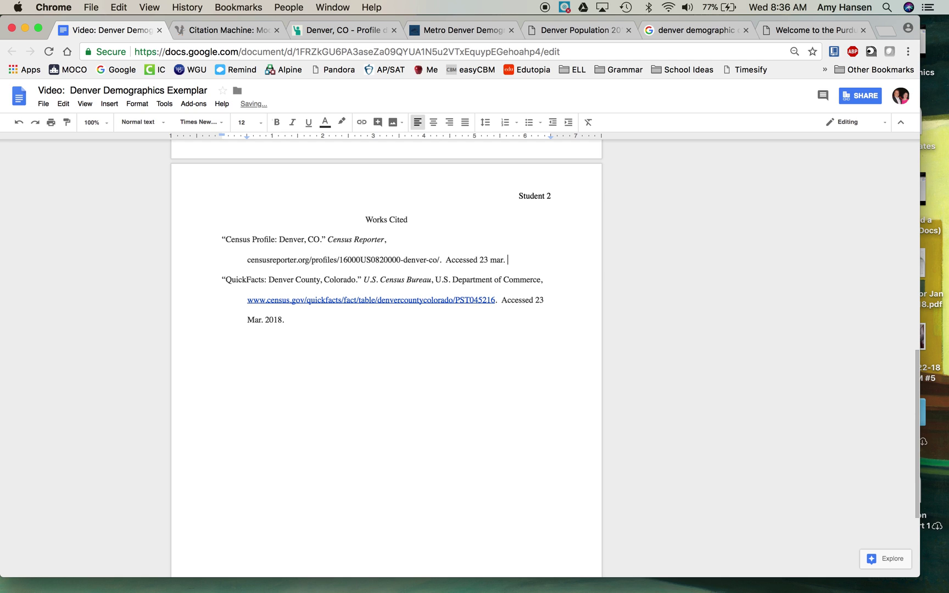
key("BackSpace")
key("BackSpace")
key("BackSpace")
type("M")
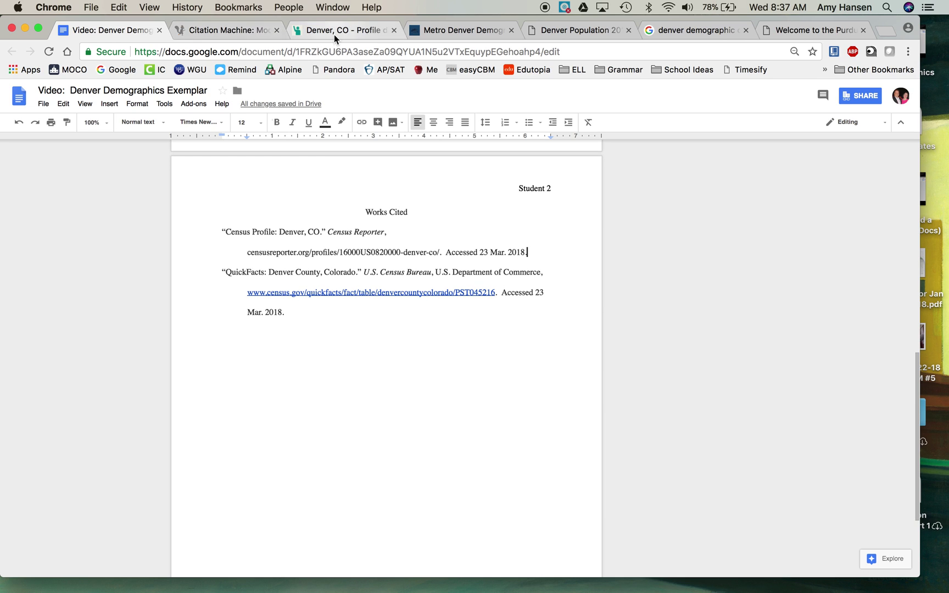
Close the Census Reporter page and copy the URL of the Metro Denver demographics page
left_click(357, 31)
left_click(395, 31)
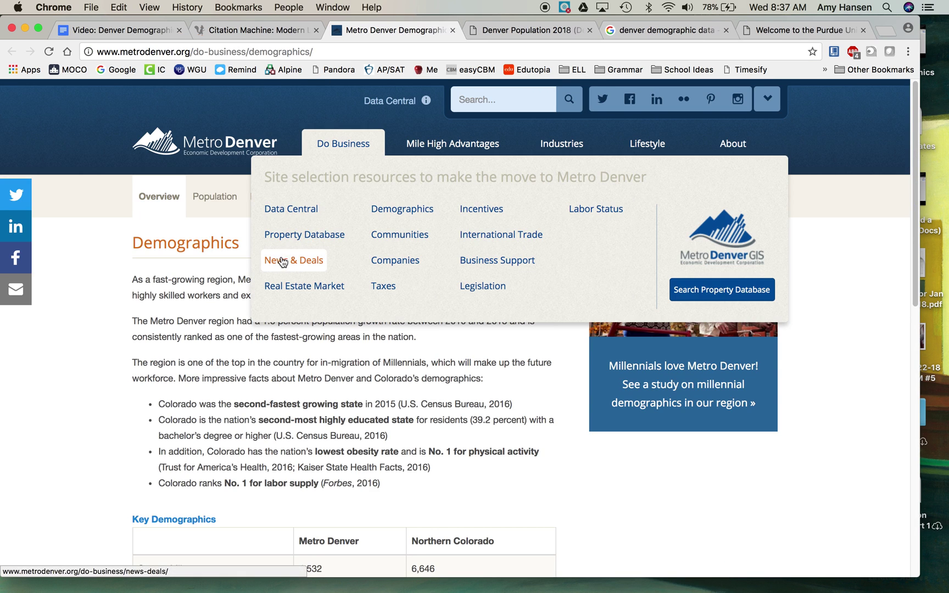
right_click(249, 51)
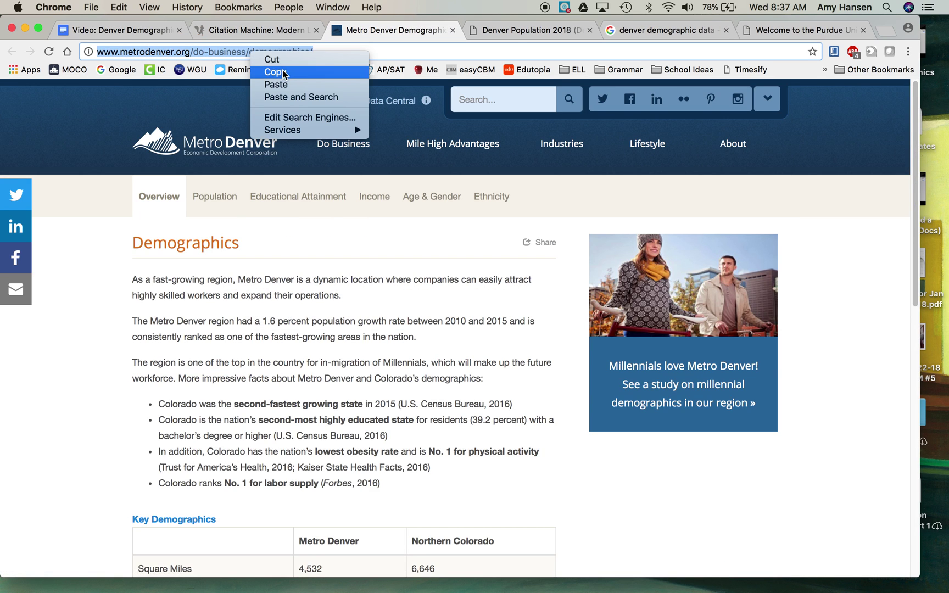
left_click(275, 72)
Search for the copied Metro Denver demographics URL in Citation Machine as an MLA website source
left_click(204, 28)
left_click(269, 320)
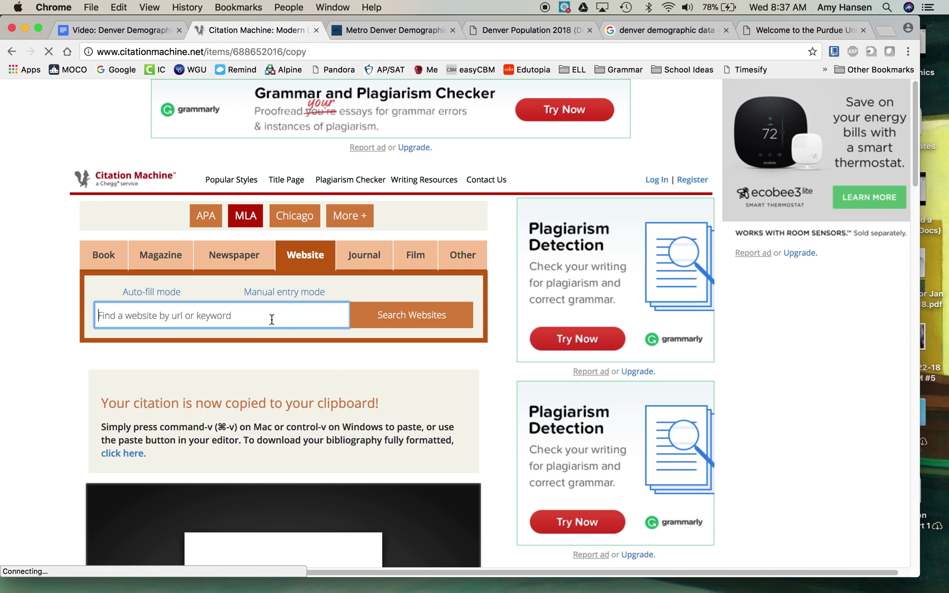
key("super+v")
left_click(400, 315)
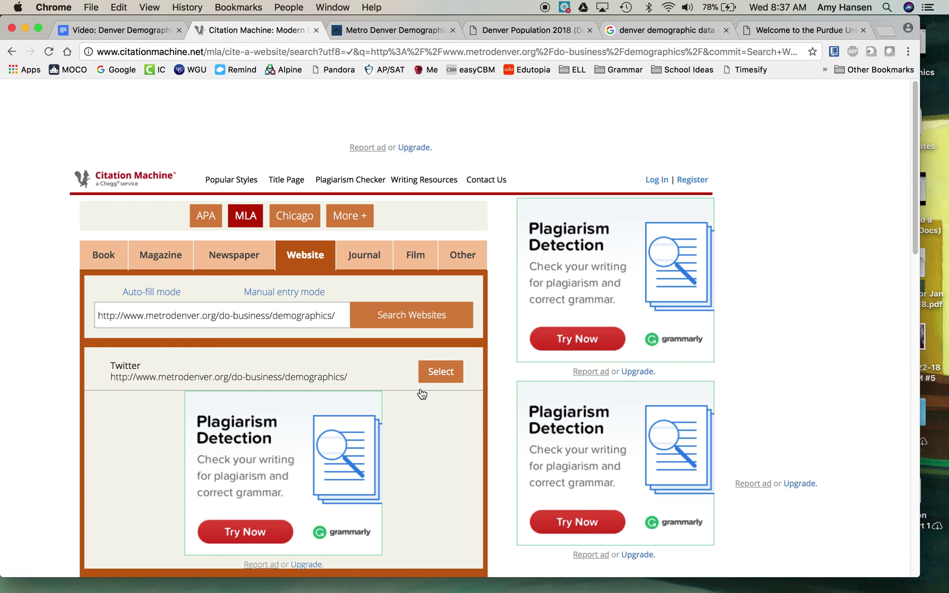
Select the metrodenver.org search result and continue to its citation form
left_click(448, 374)
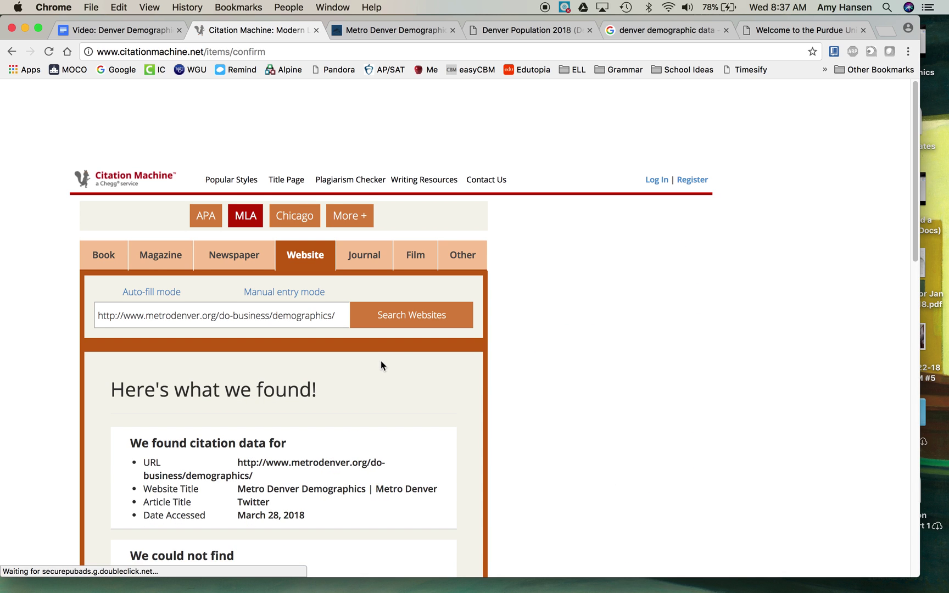
scroll(381, 361, "down", 7)
left_click(296, 316)
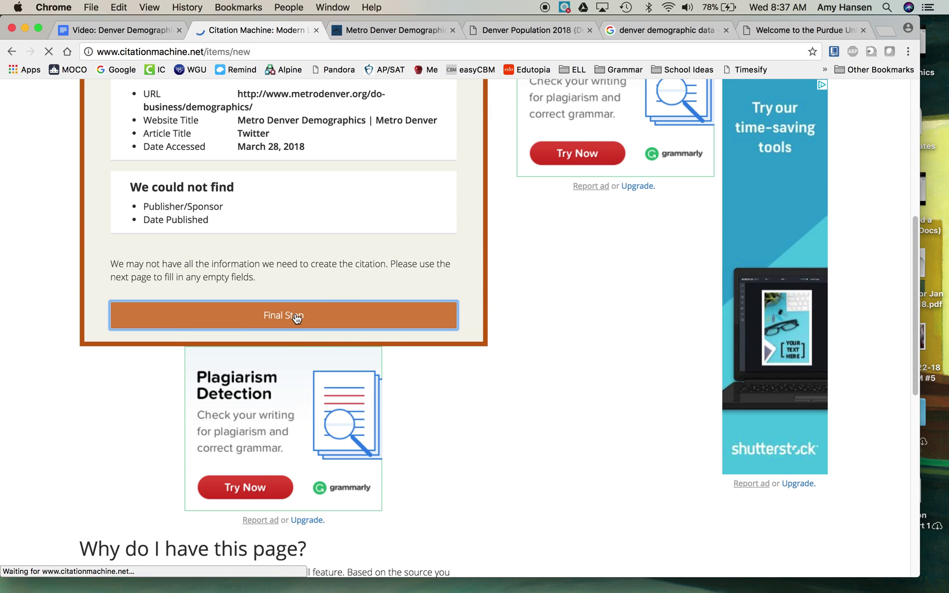
scroll(296, 319, "down", 8)
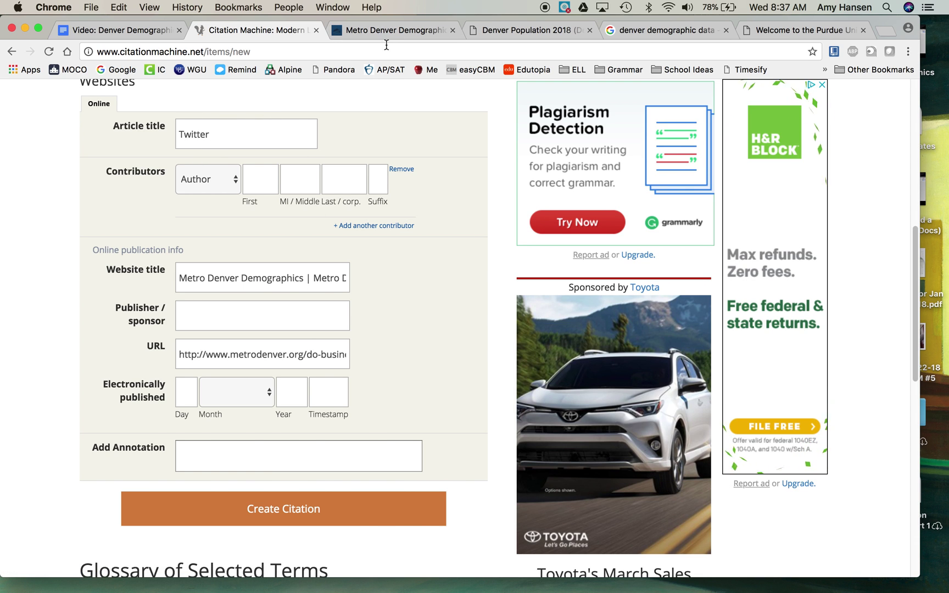
Check the source page's heading and replace the article title with "Metro Denver Demographics", copied from the website title
left_click(394, 29)
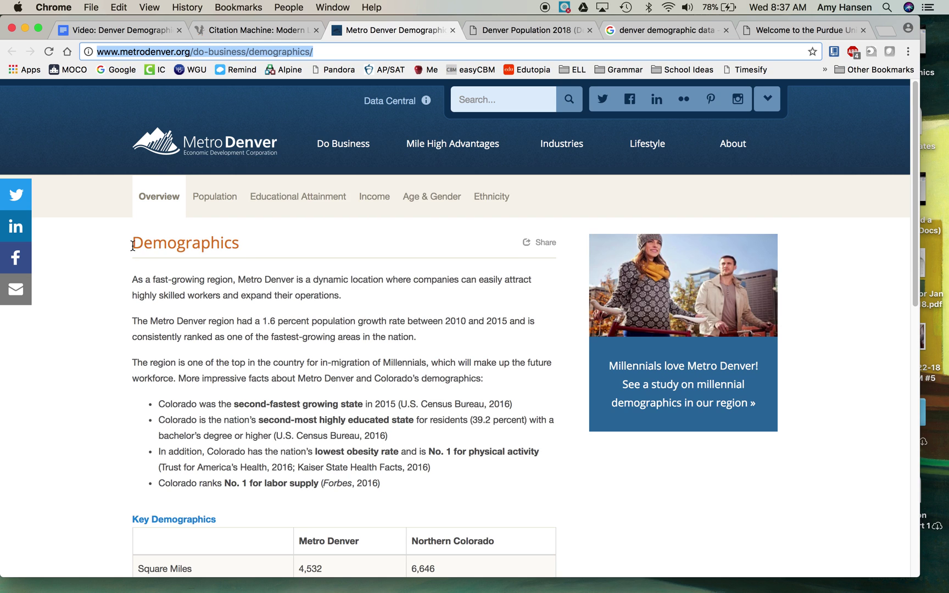
left_click(264, 31)
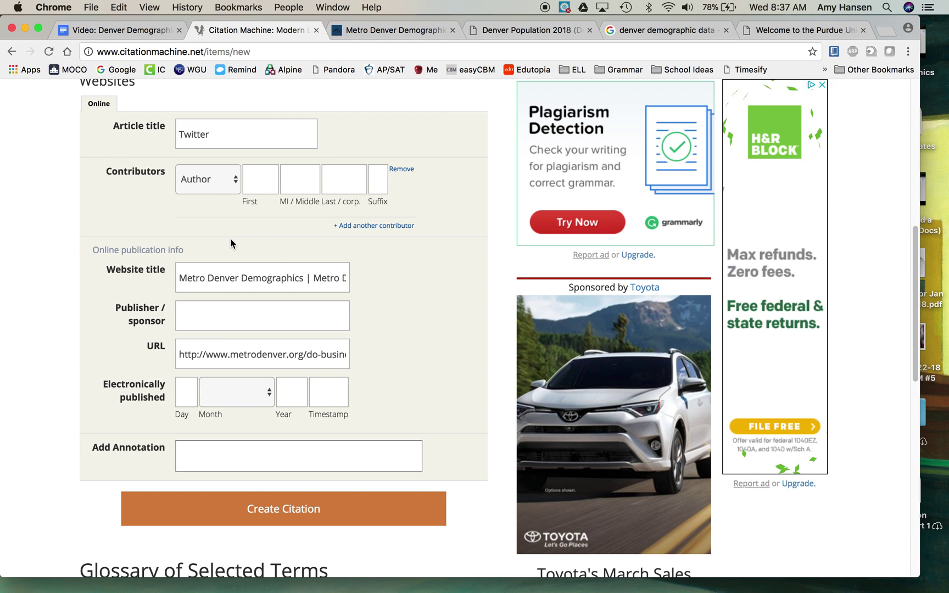
double_click(229, 145)
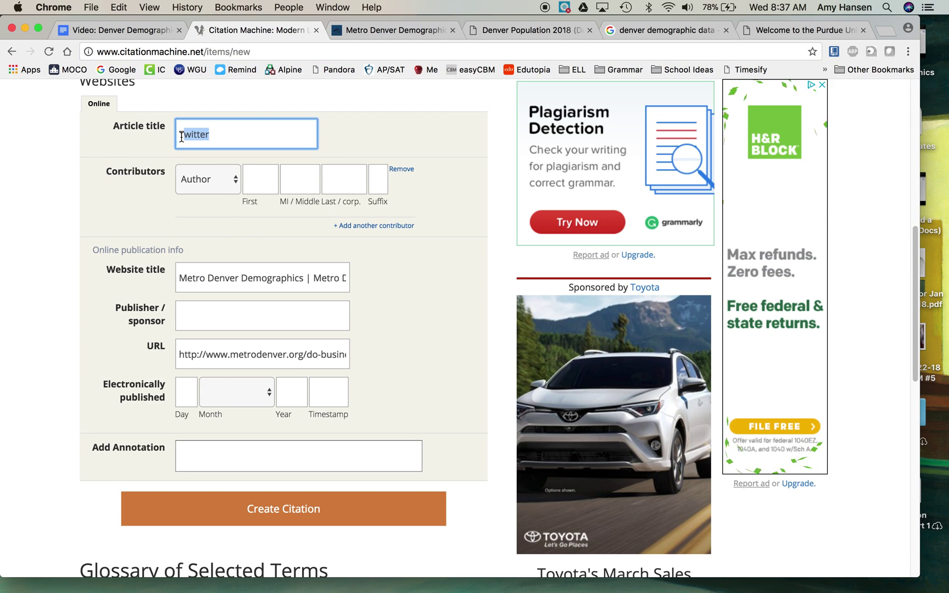
key("BackSpace")
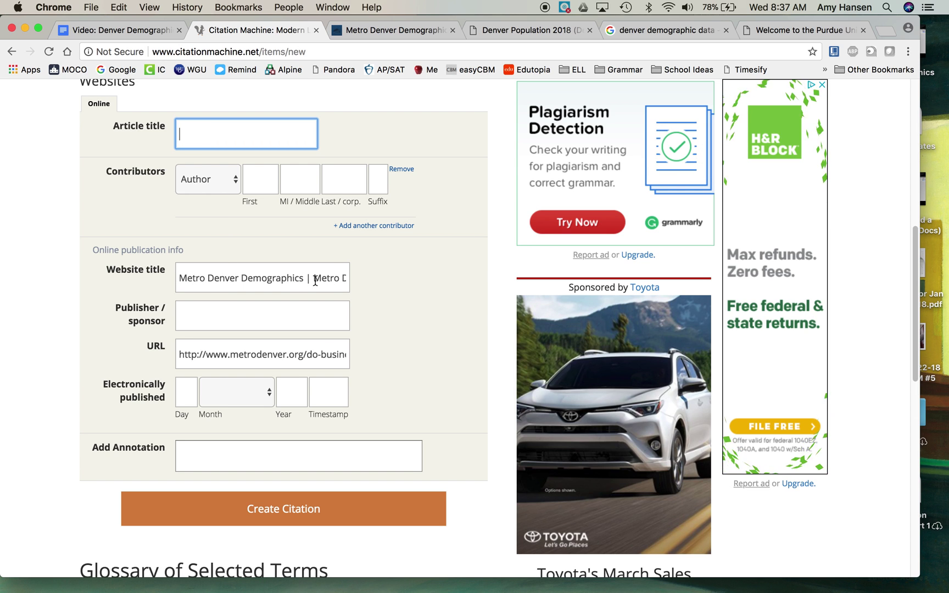
left_click_drag(303, 278, 166, 277)
key("super+c")
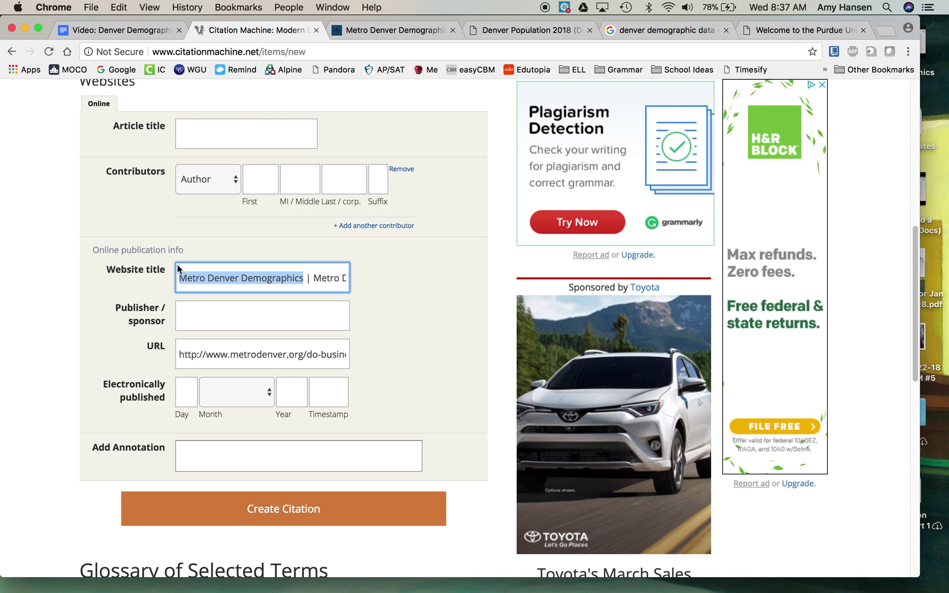
left_click(218, 133)
key("super+v")
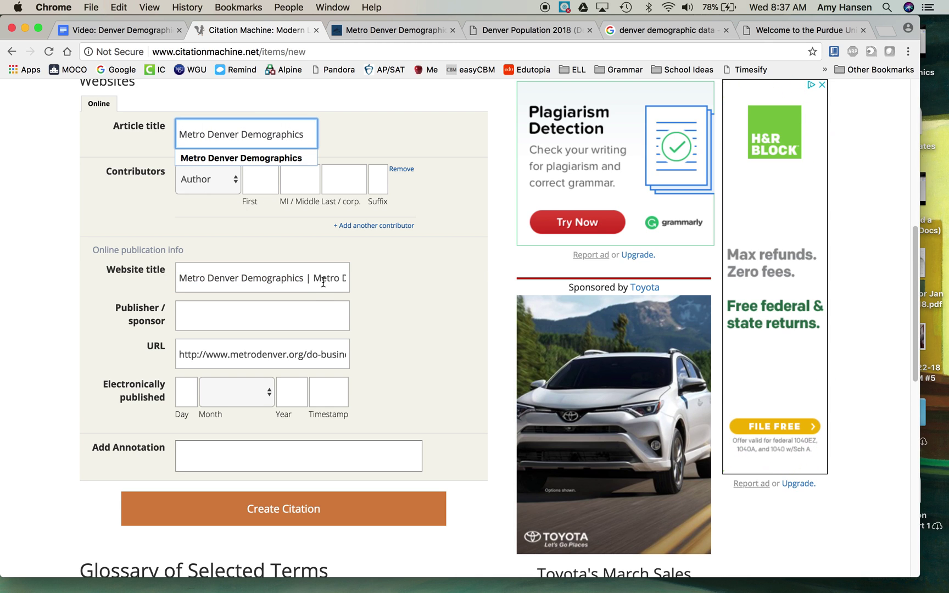
Replace the website title with "Metro Denver Economic Development Corporation", checking the name on the Metro Denver page
left_click(237, 286)
left_click_drag(313, 280, 305, 280)
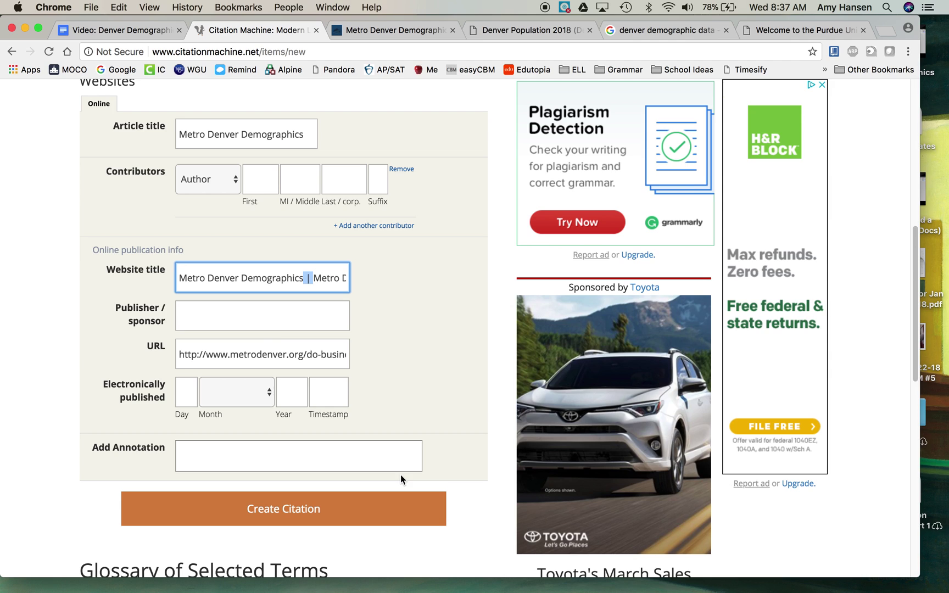
left_click_drag(180, 278, 400, 276)
key("BackSpace")
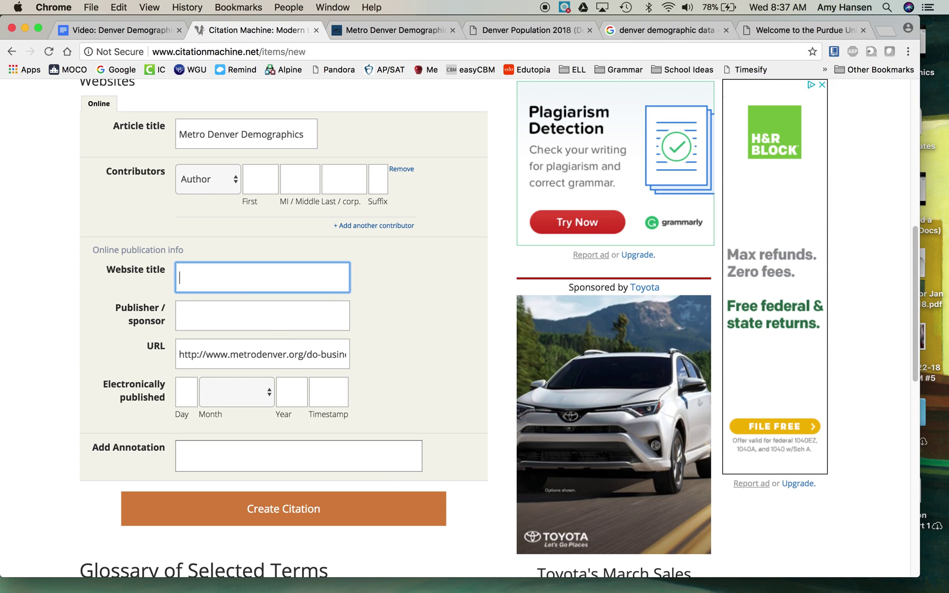
left_click(365, 27)
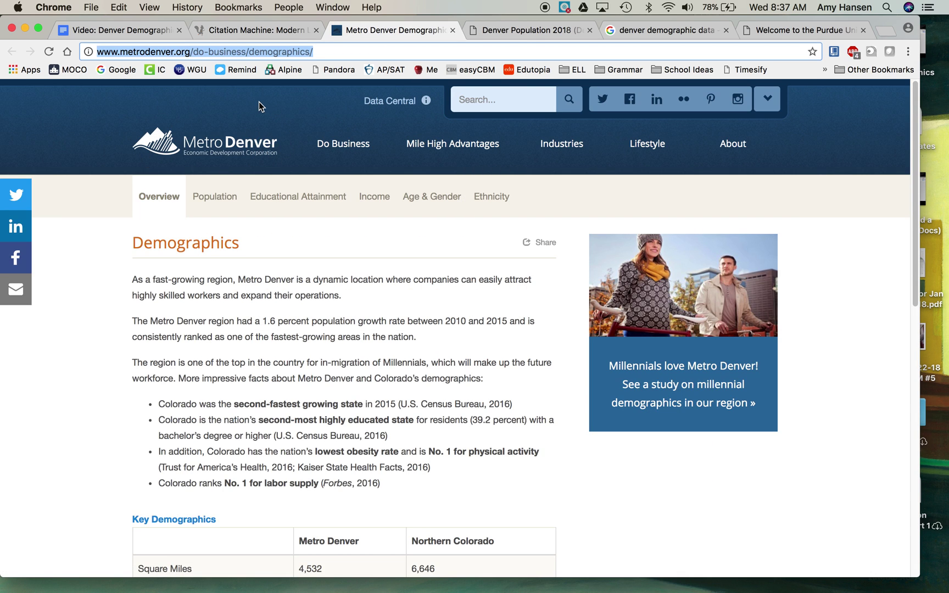
left_click(259, 30)
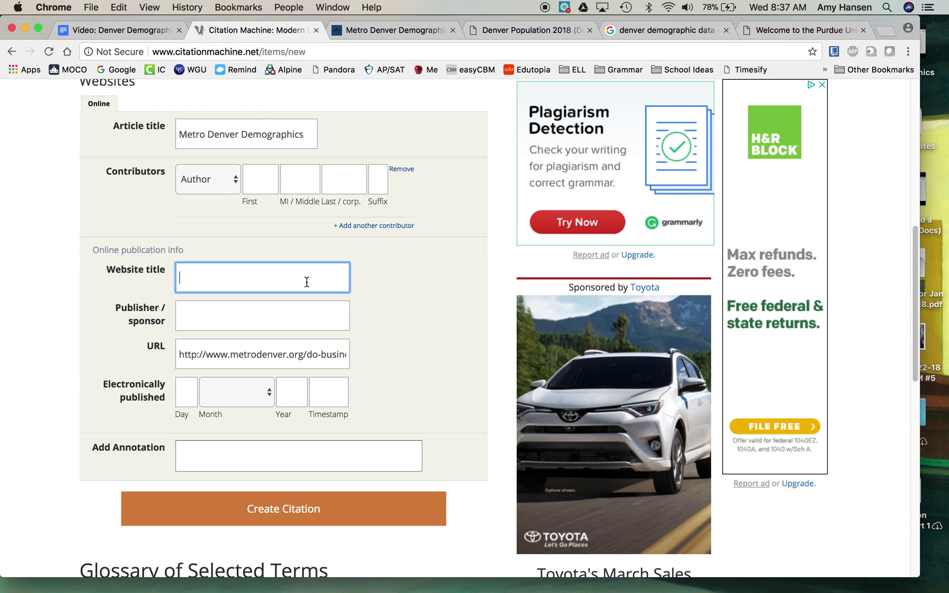
type("Met")
left_click(302, 301)
Look up the publisher in the Metro Denver page's footer and set the publisher/sponsor to "Metro Denver EDC"
left_click(390, 29)
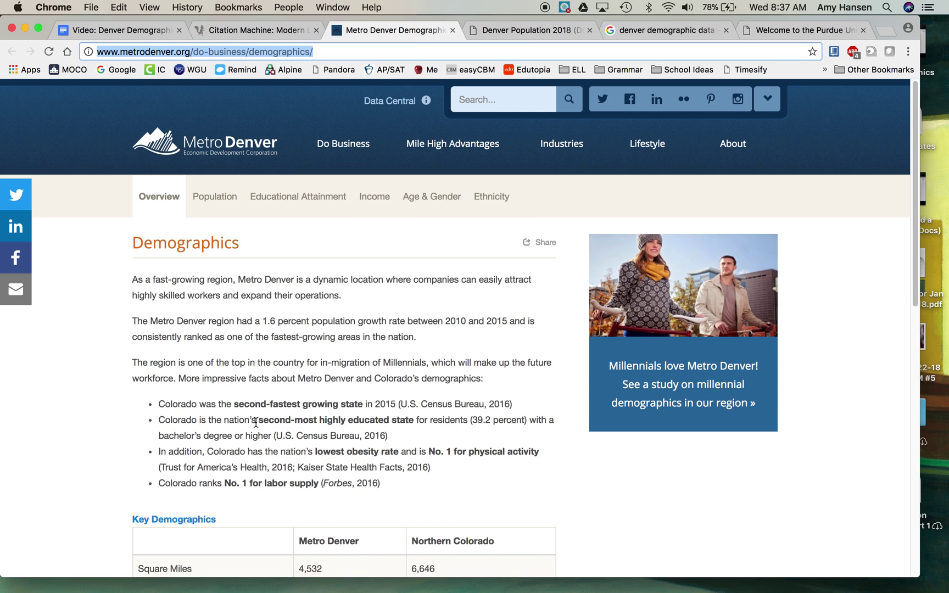
scroll(256, 423, "down", 15)
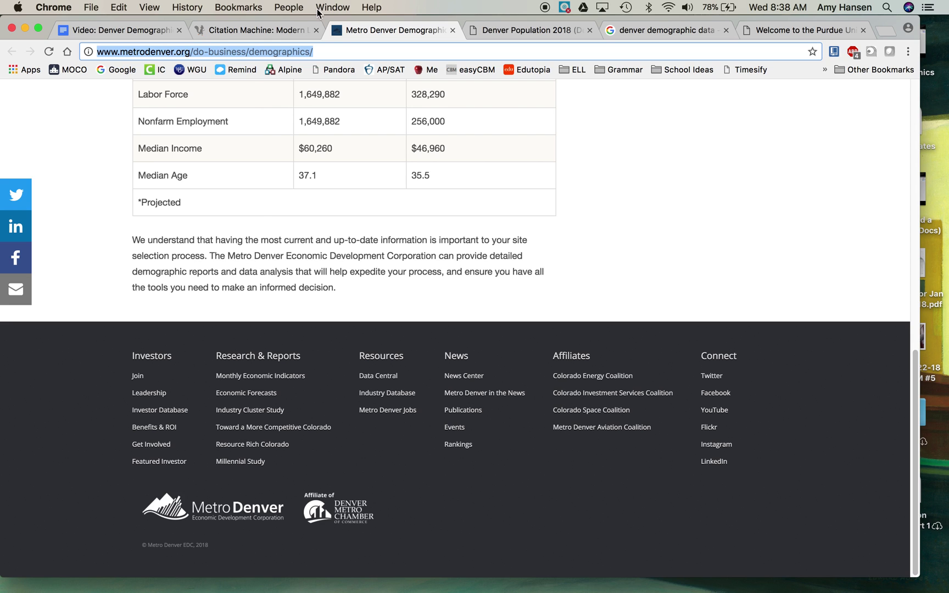
left_click(244, 30)
left_click(237, 326)
type("Metro Denver EDC")
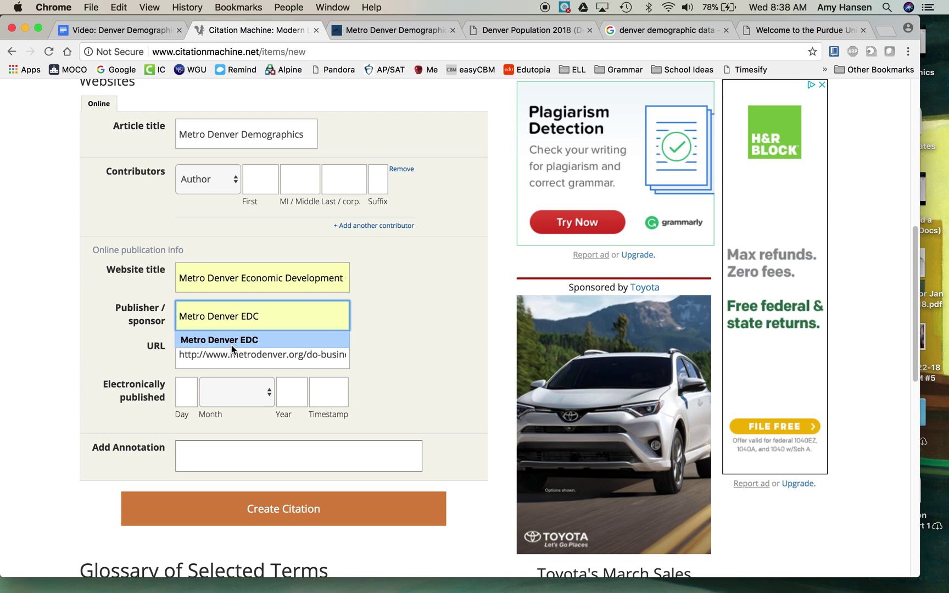
left_click(231, 343)
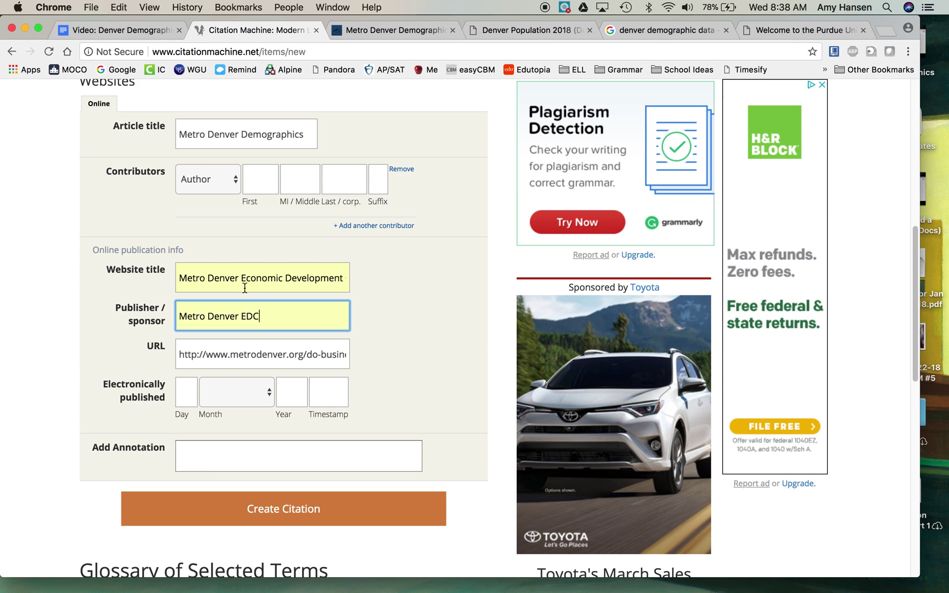
Set the electronic publication year to 2018, then create and copy the Metro Denver citation
left_click(282, 387)
type("2")
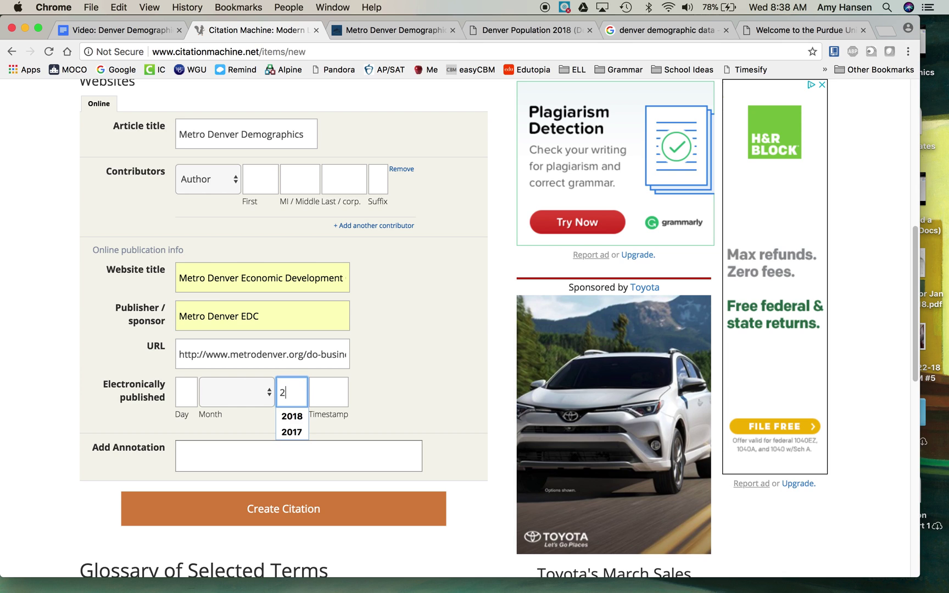
type("018")
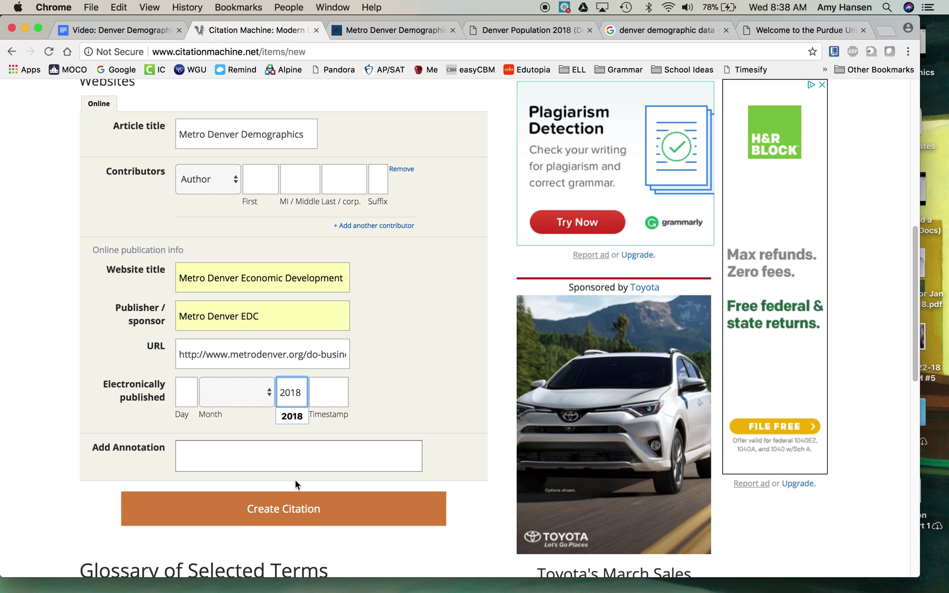
left_click(278, 511)
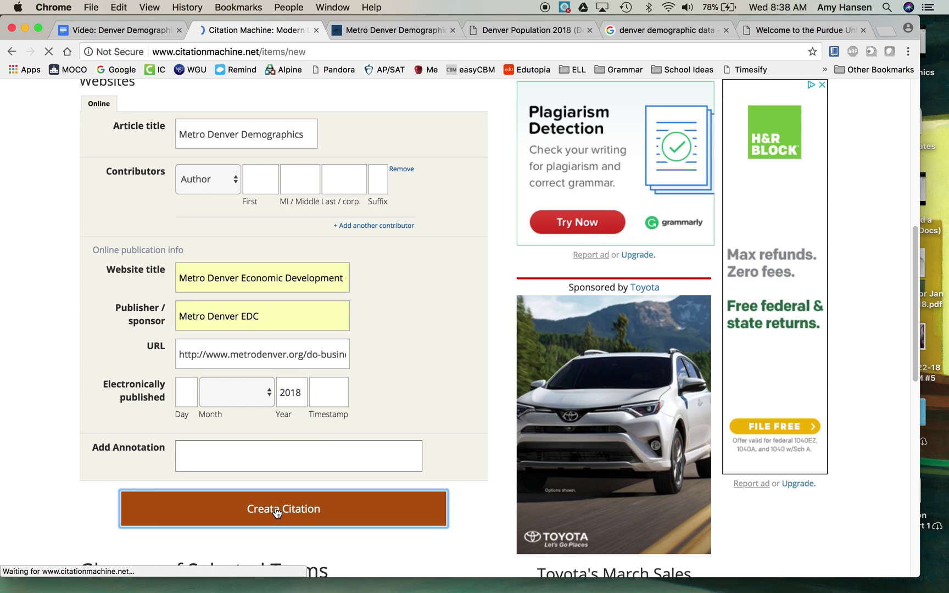
scroll(329, 409, "down", 5)
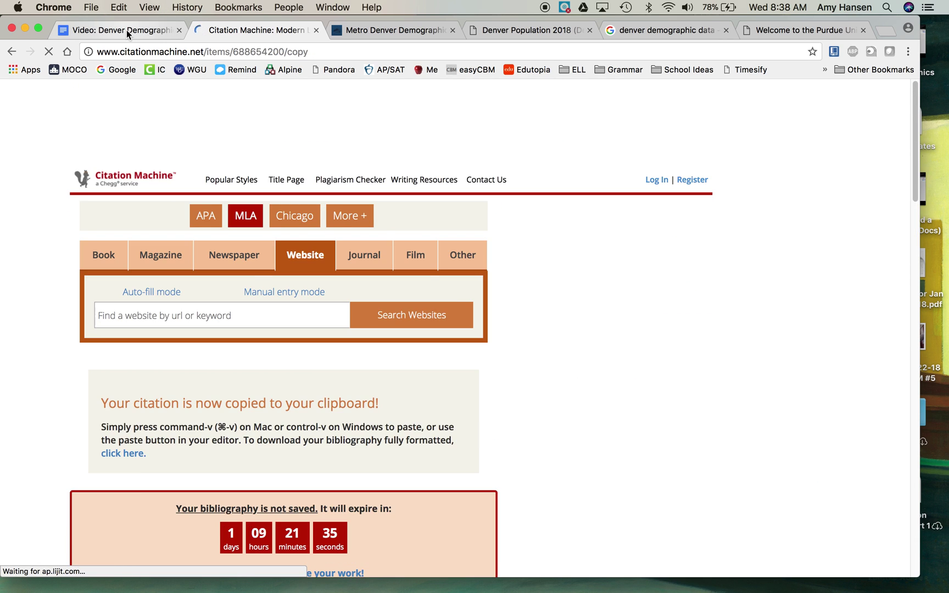
Paste the Metro Denver citation between the Census Reporter and QuickFacts entries in Works Cited, and close the Metro Denver page
left_click(127, 30)
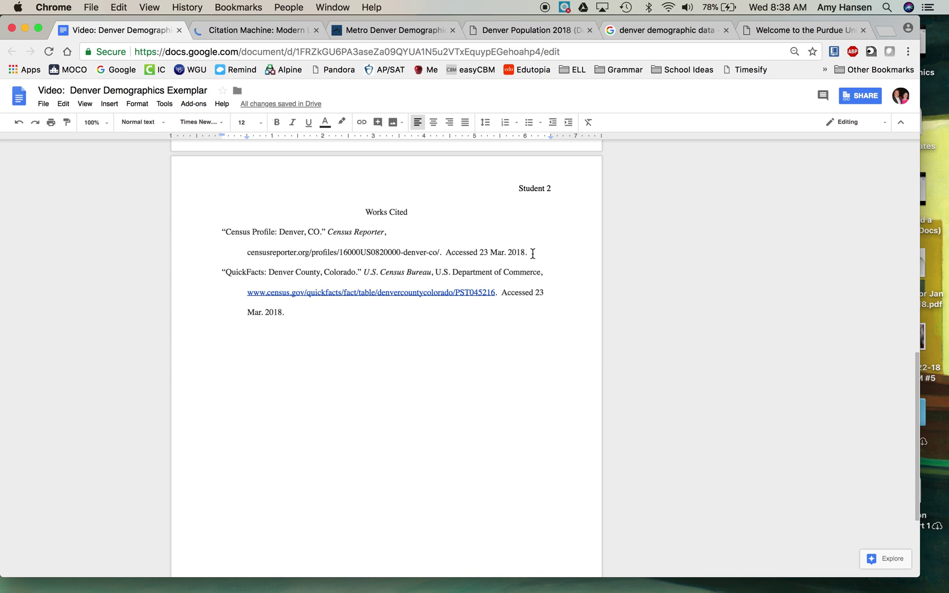
key("Return")
key("super+v")
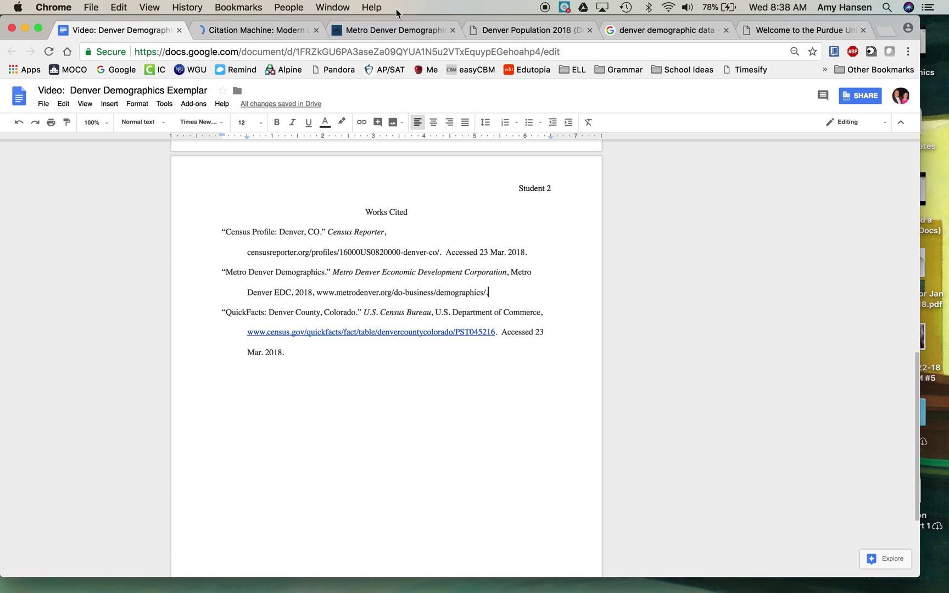
left_click(384, 30)
left_click(452, 30)
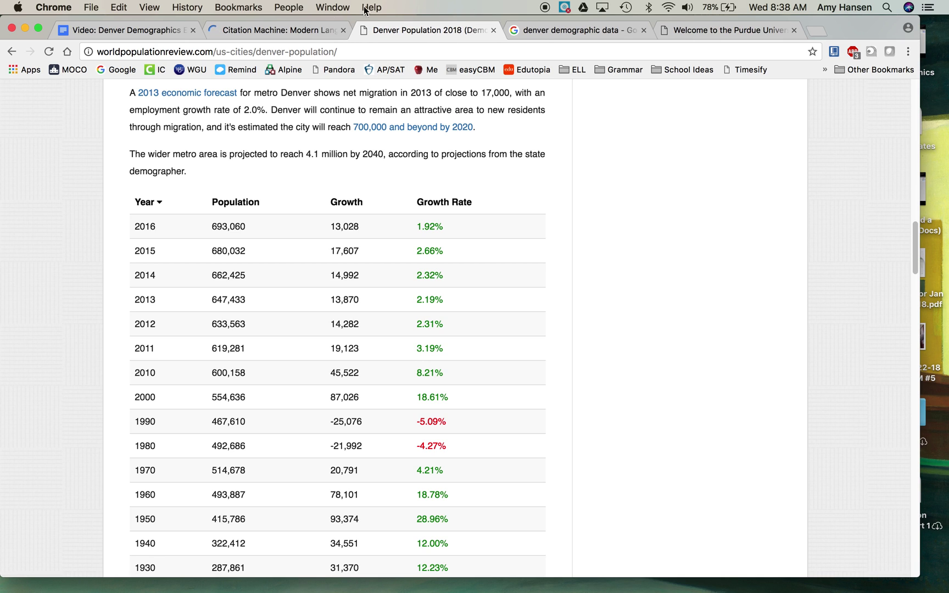
left_click(221, 51)
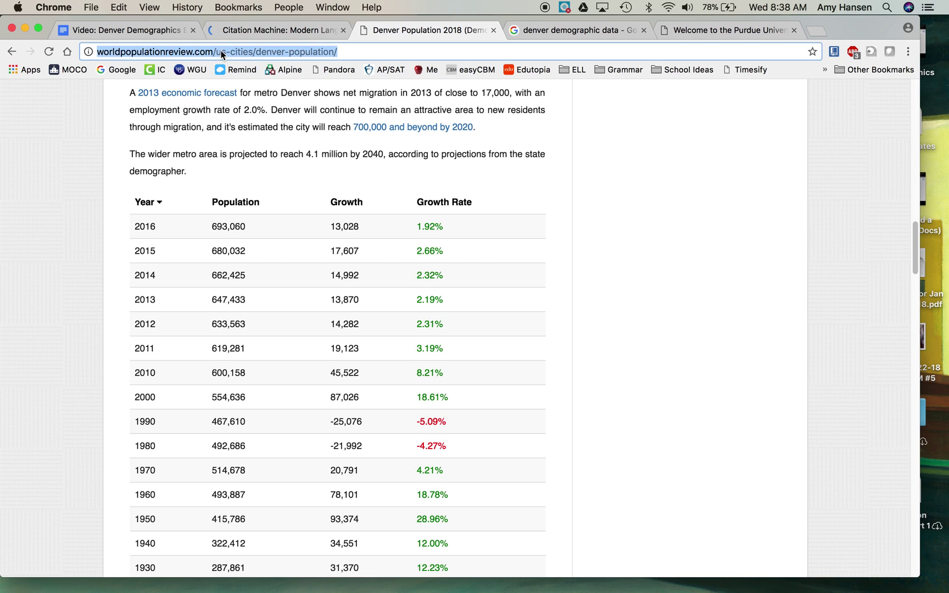
right_click(222, 51)
left_click(246, 30)
left_click(267, 29)
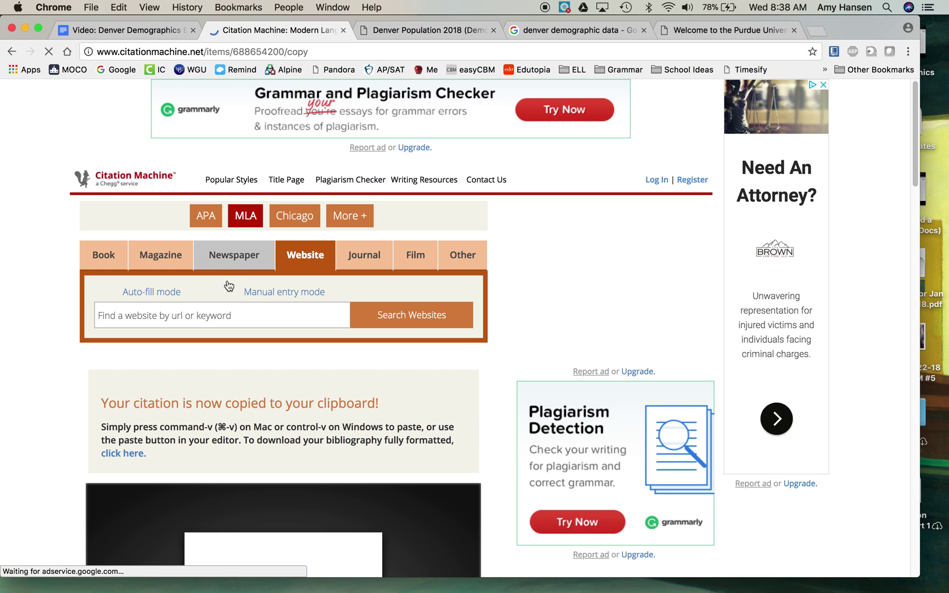
left_click(209, 318)
key("super+v")
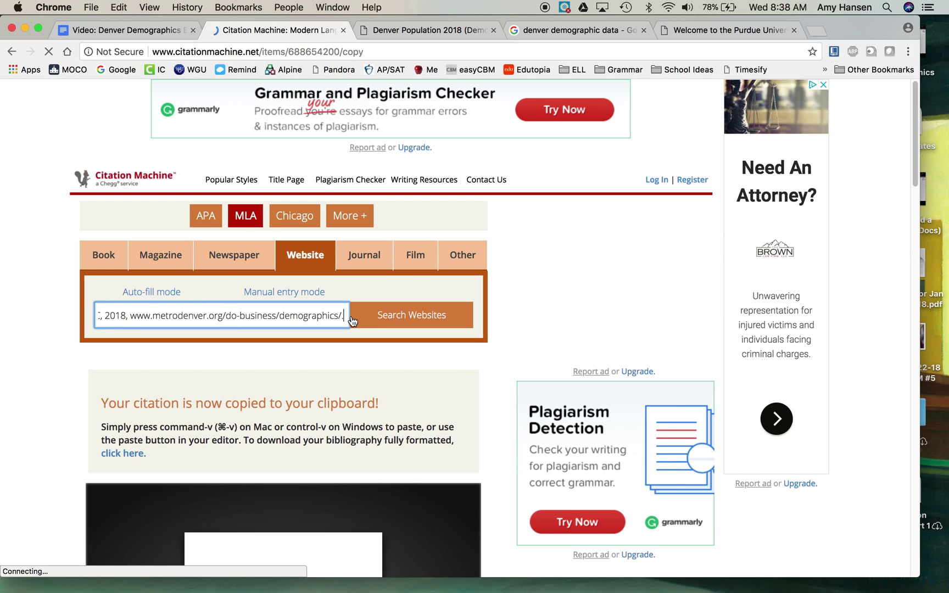
left_click(355, 318)
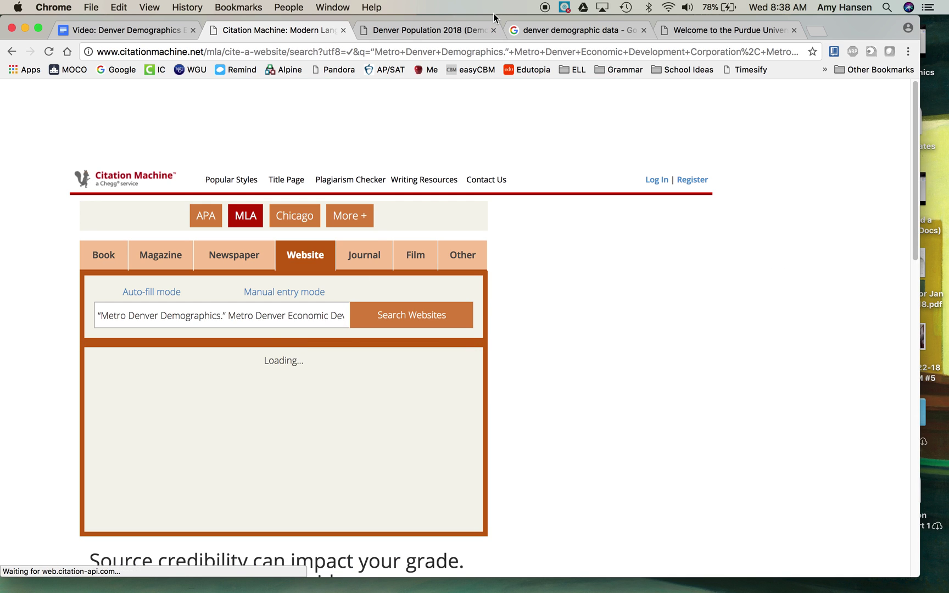
Copy the World Population Review page's address and put it in Citation Machine's website search in place of the Metro Denver citation
left_click(421, 30)
right_click(288, 49)
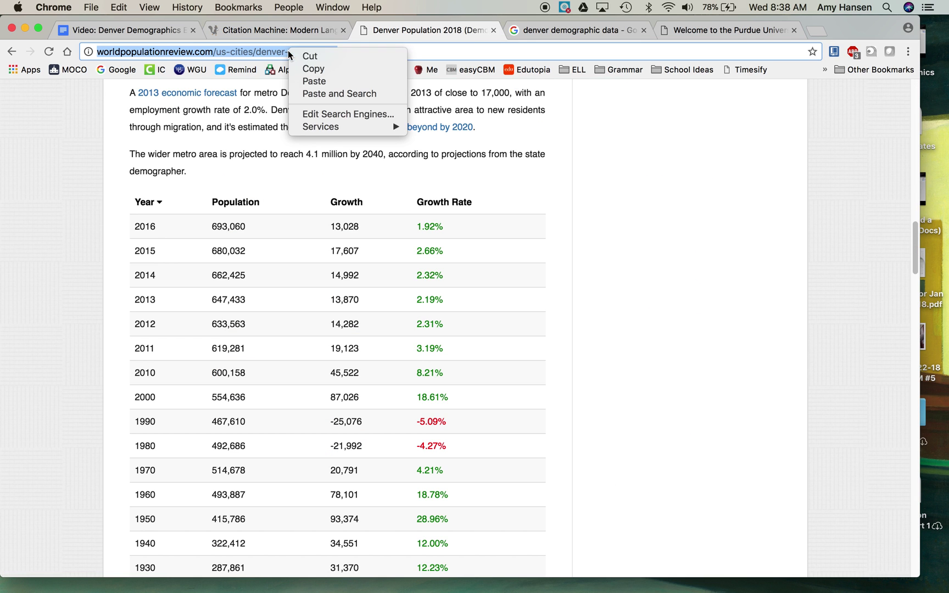
left_click(314, 70)
left_click(287, 29)
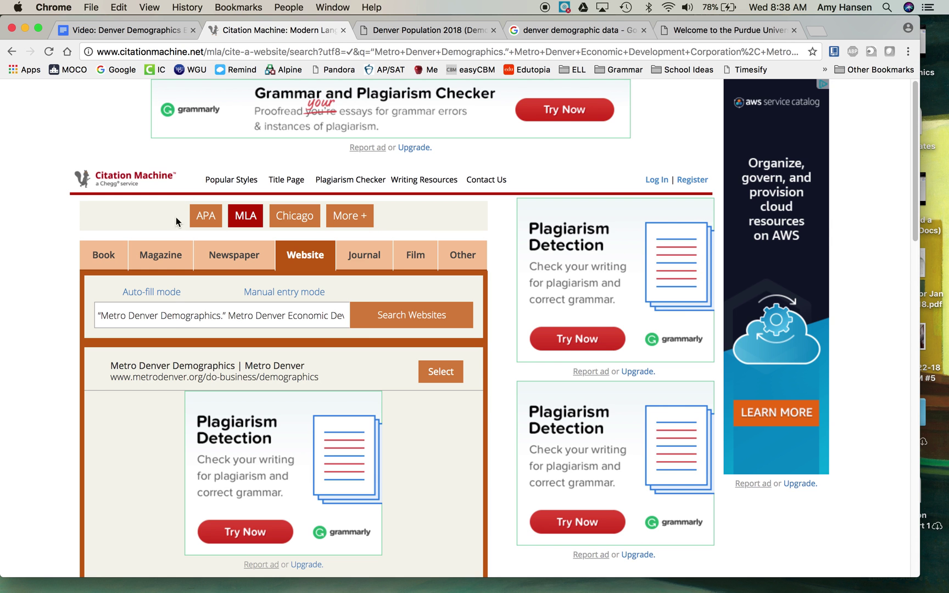
triple_click(171, 316)
right_click(170, 316)
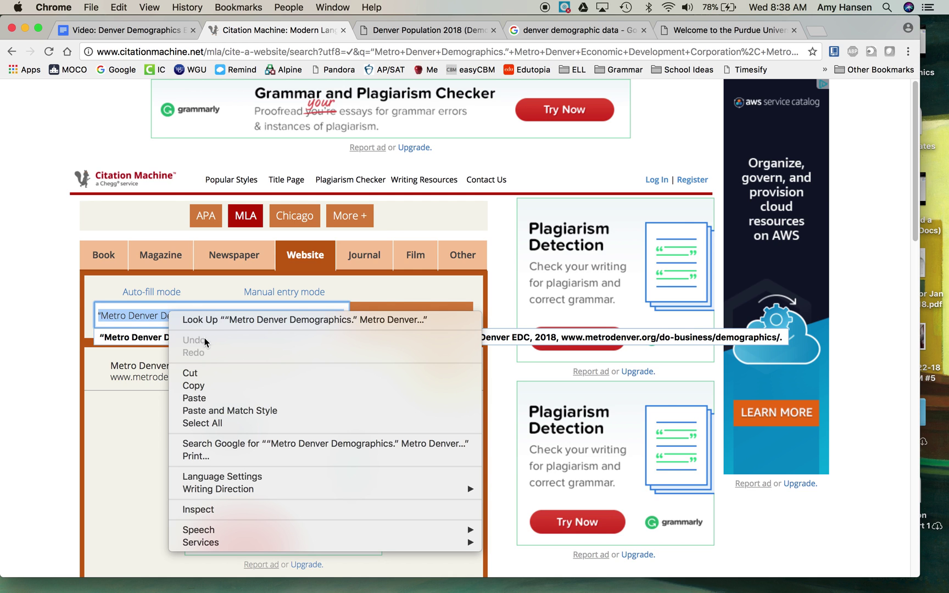
left_click(203, 399)
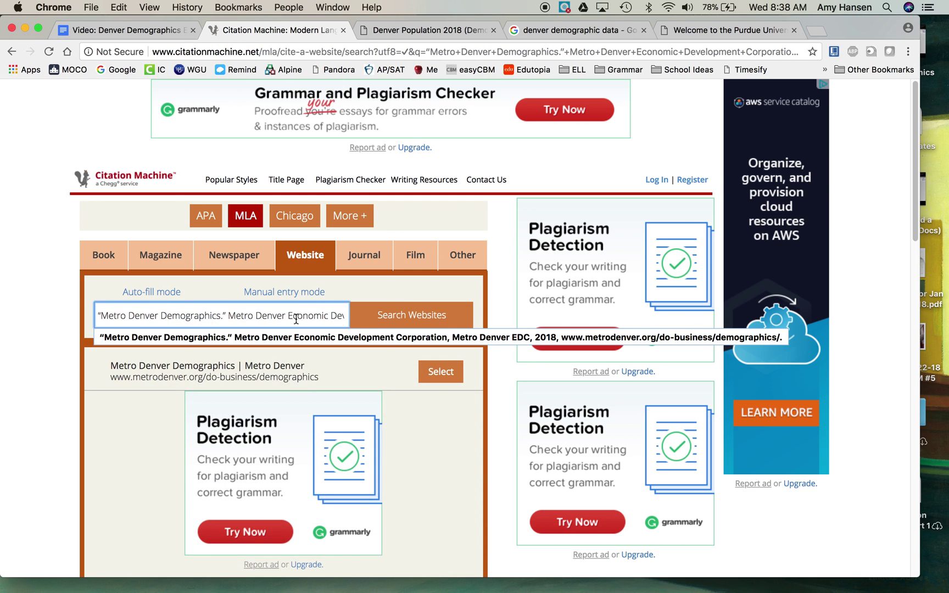
key("super+z")
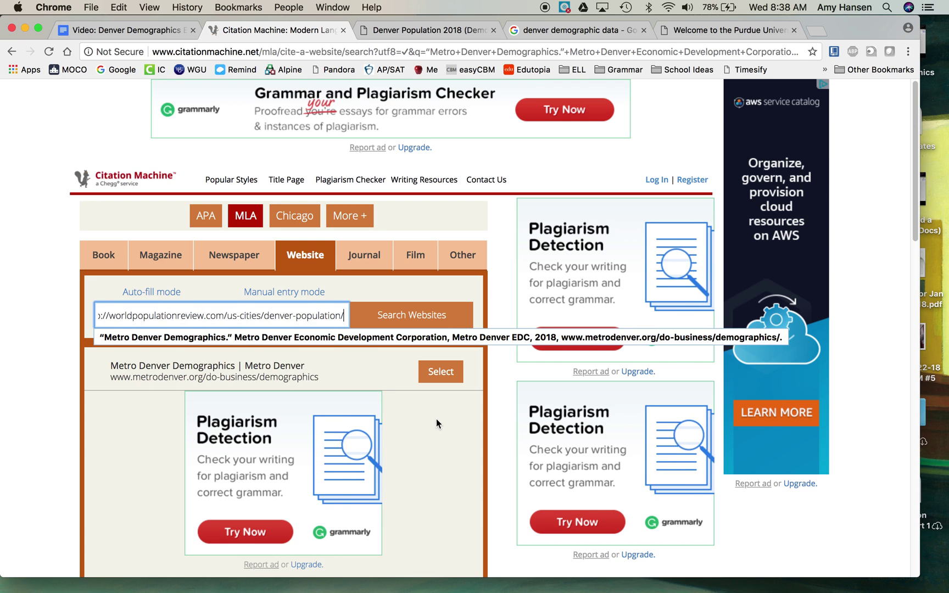
triple_click(344, 315)
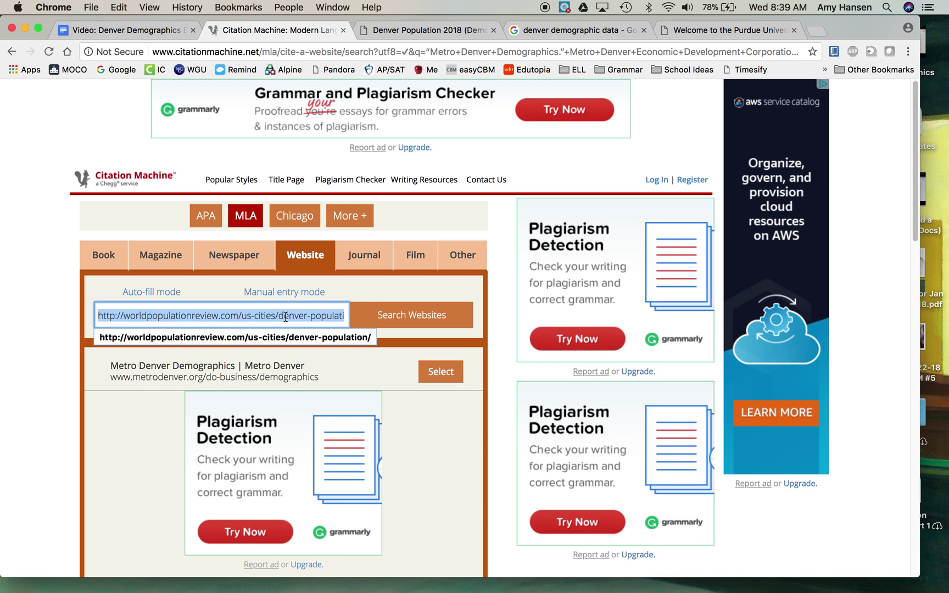
Search for the Denver population page's address, select the matching result and continue to its citation form
left_click(404, 324)
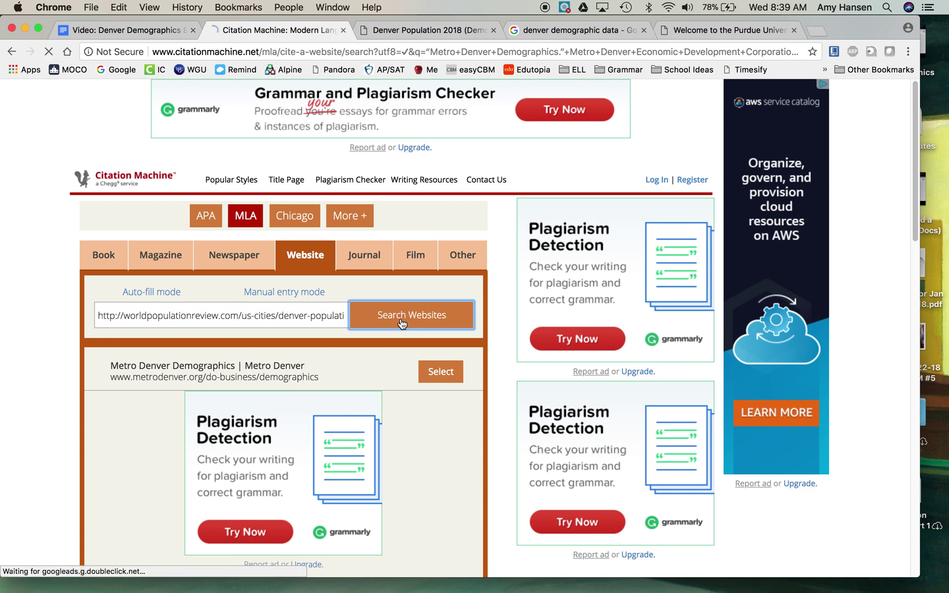
left_click(439, 371)
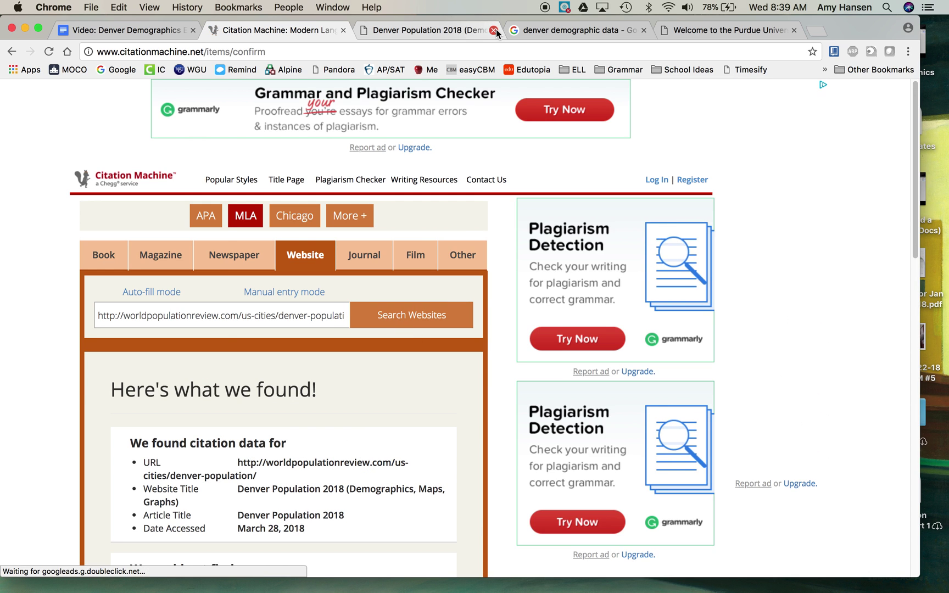
scroll(225, 319, "down", 10)
left_click(247, 171)
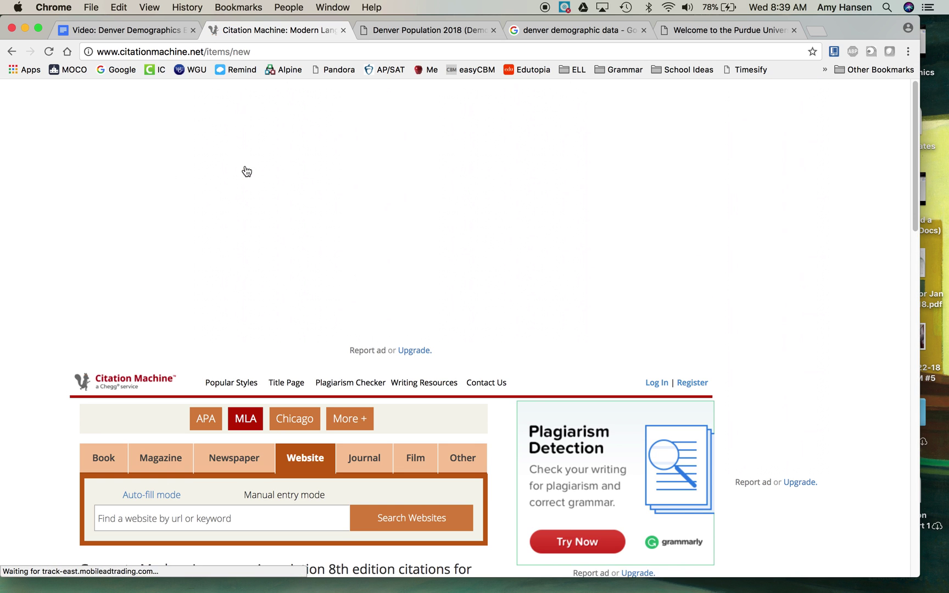
Replace the website title with "World Population Review", checking the name at the head of the Denver population page
scroll(287, 181, "down", 7)
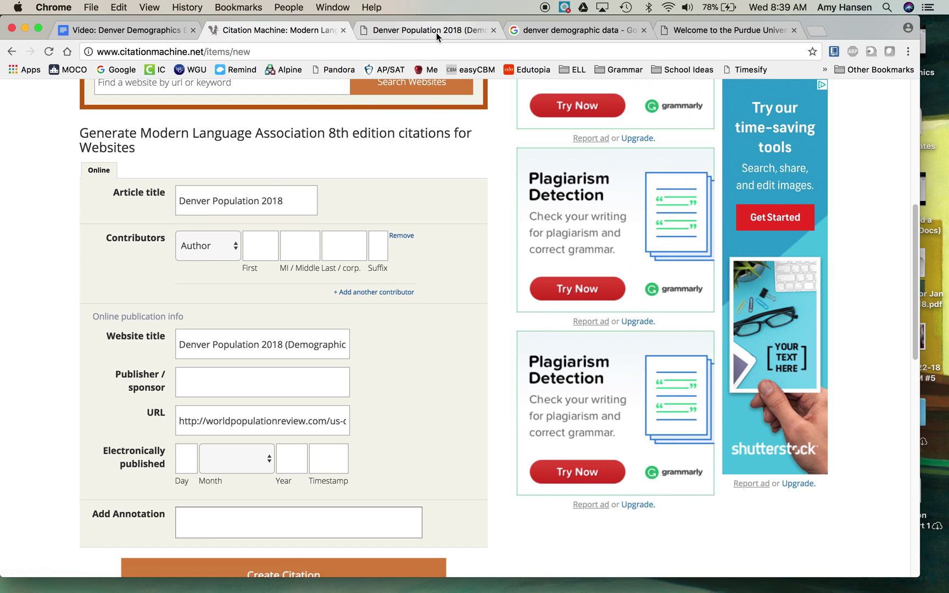
left_click_drag(179, 347, 424, 346)
key("BackSpace")
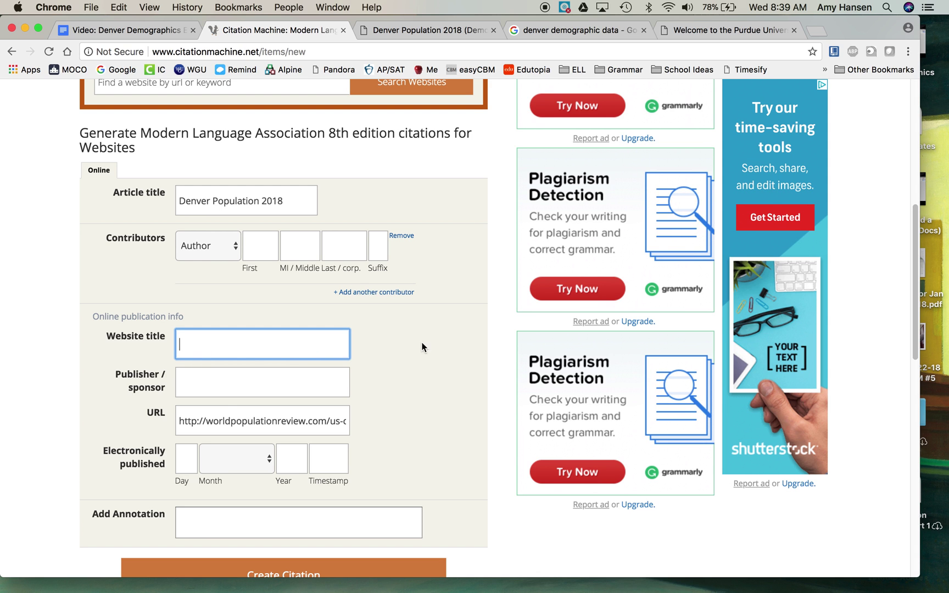
left_click(455, 34)
scroll(441, 284, "up", 15)
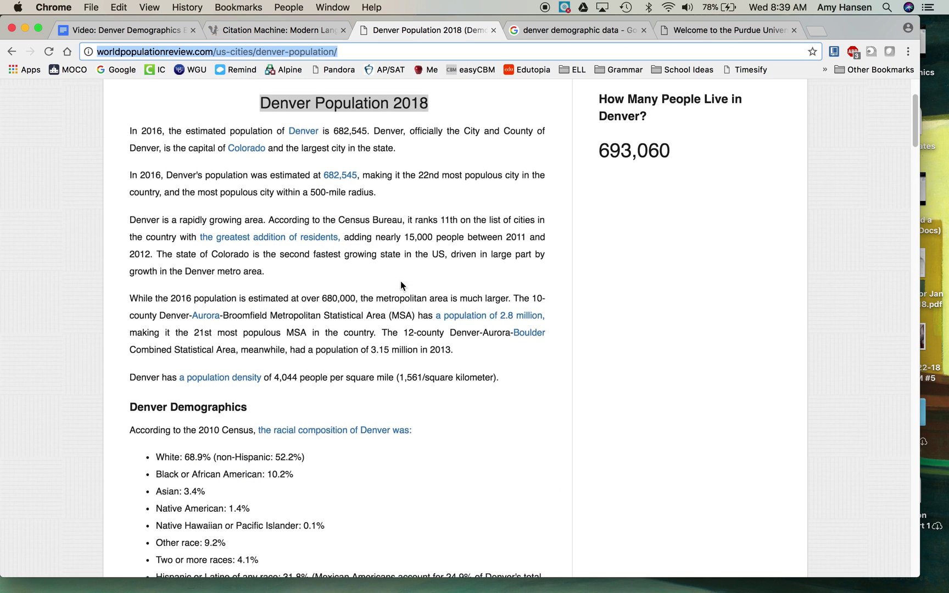
scroll(400, 283, "up", 3)
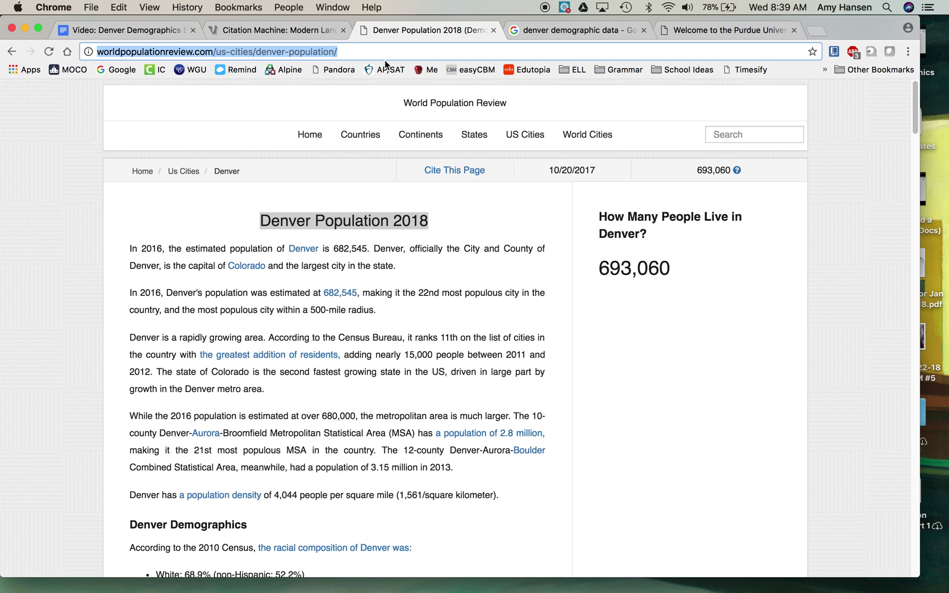
left_click(296, 32)
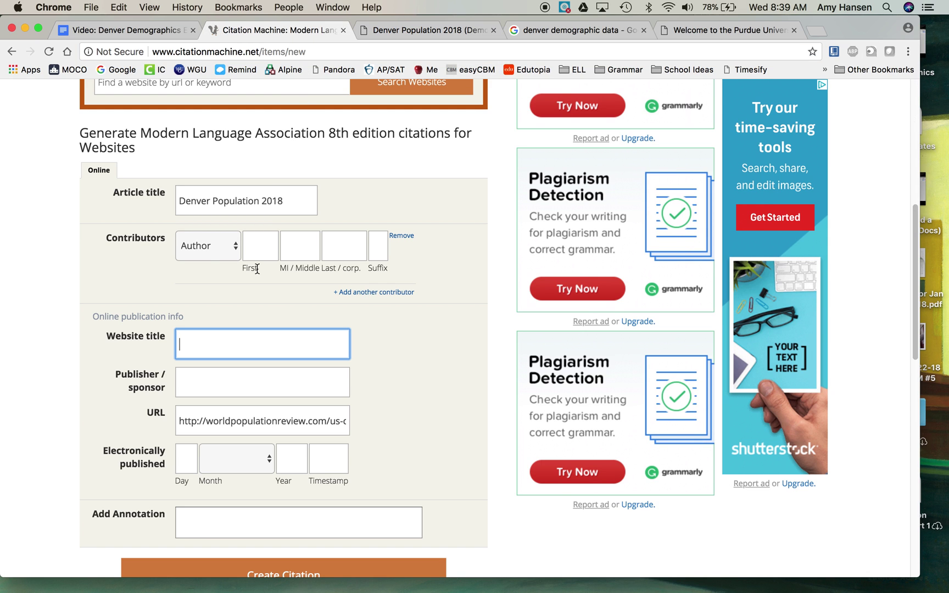
type("World Population Review")
Look up the publisher in the Denver population page's footer and set the publisher/sponsor to "World Population Review"
left_click(237, 368)
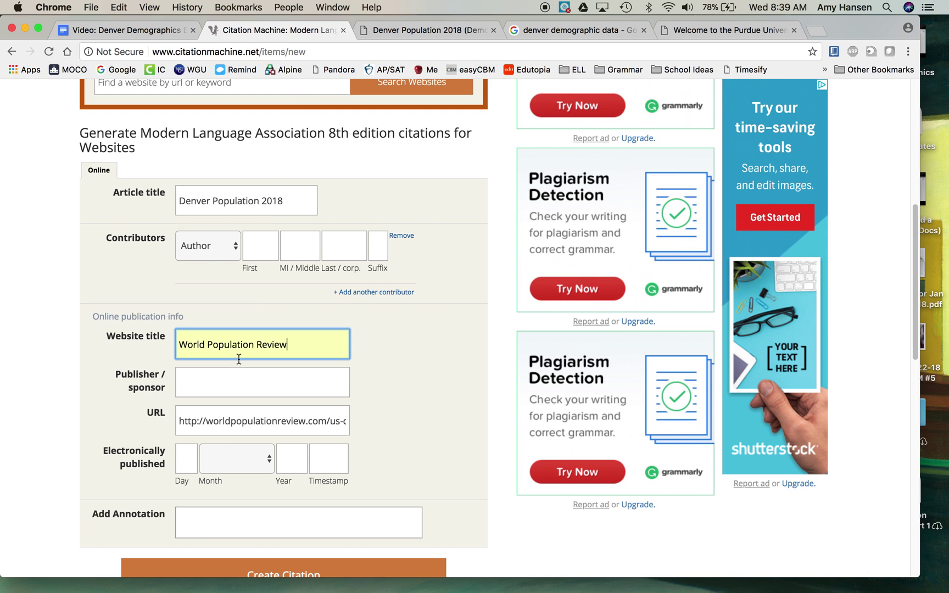
left_click(216, 388)
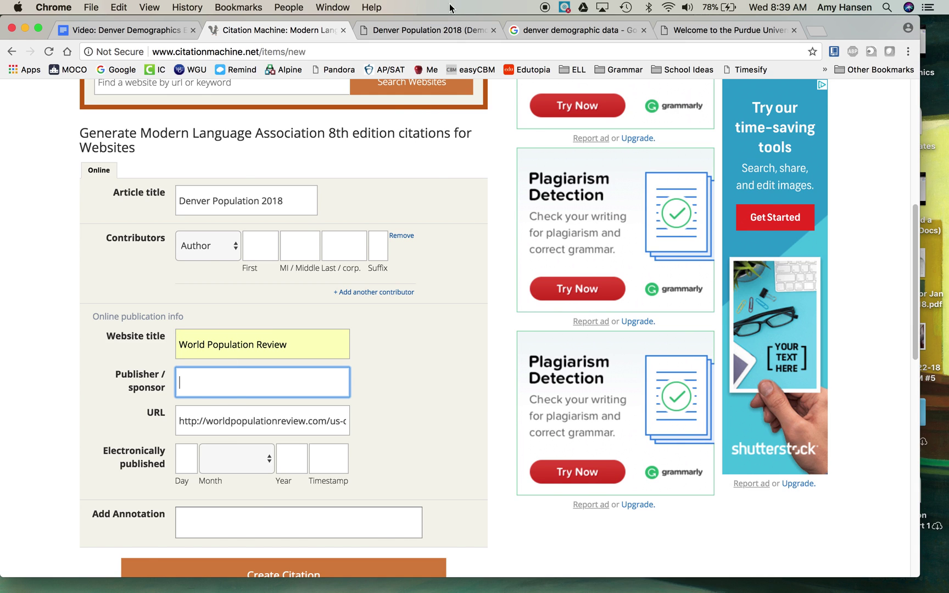
left_click(428, 30)
scroll(315, 513, "down", 5)
scroll(314, 511, "down", 20)
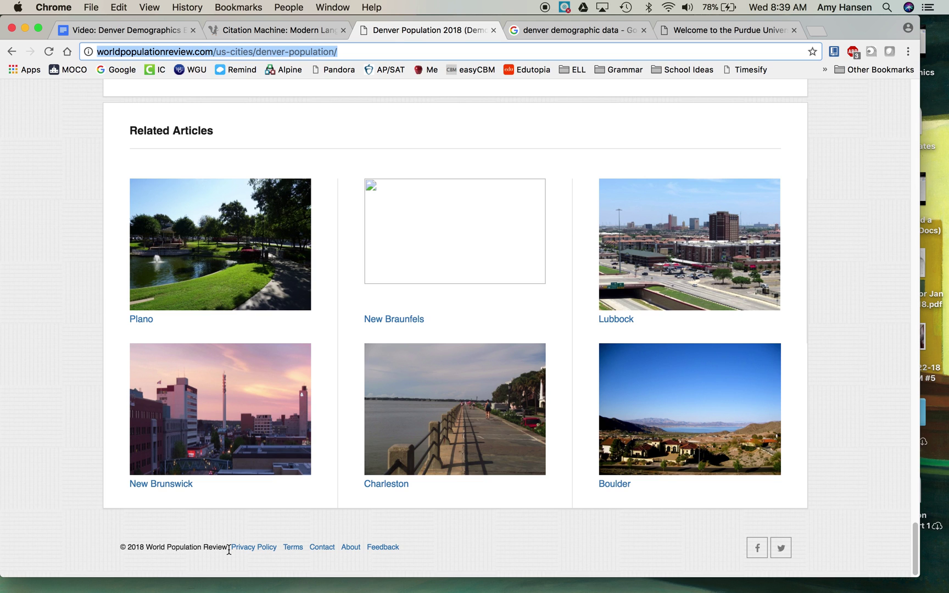
left_click(311, 28)
type("Wo")
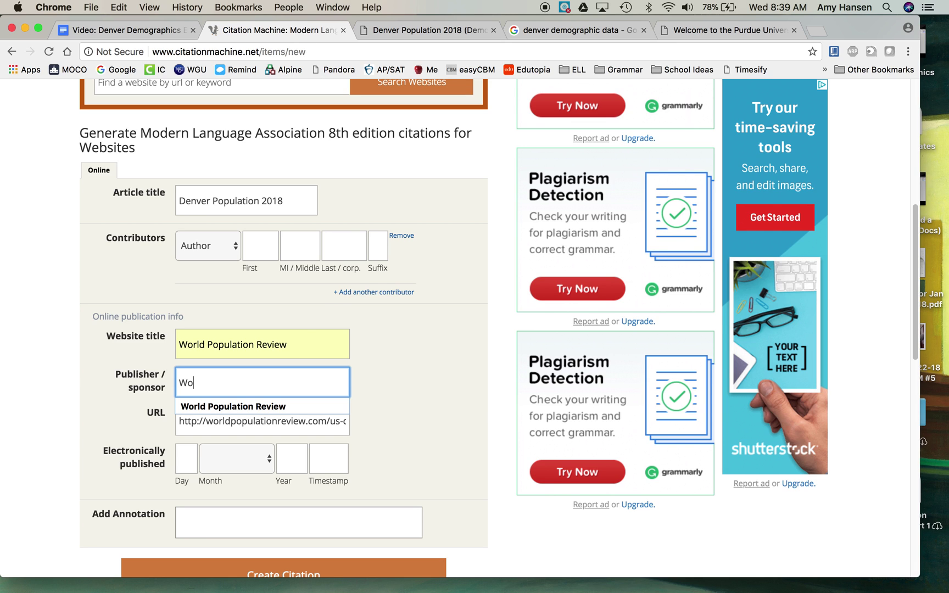
left_click(247, 408)
Set the electronic publication year to 2018, then create and copy the Denver Population 2018 citation
left_click(287, 463)
type("2018")
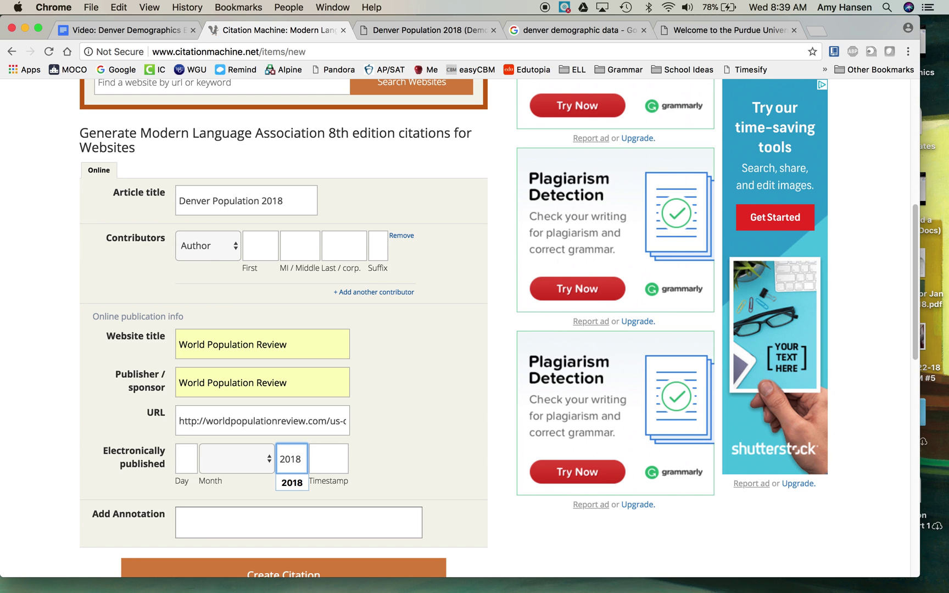
left_click(439, 457)
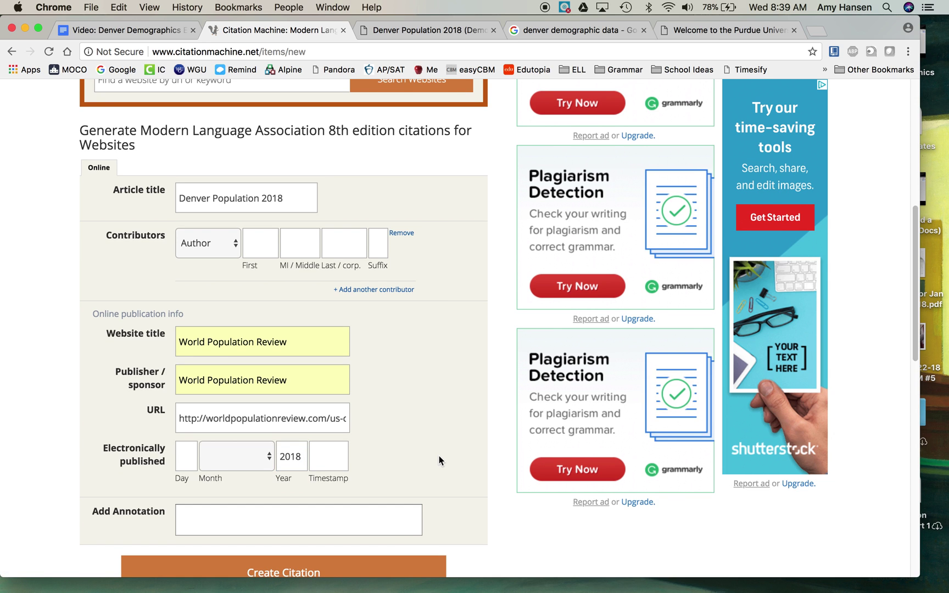
scroll(439, 455, "down", 5)
left_click(274, 393)
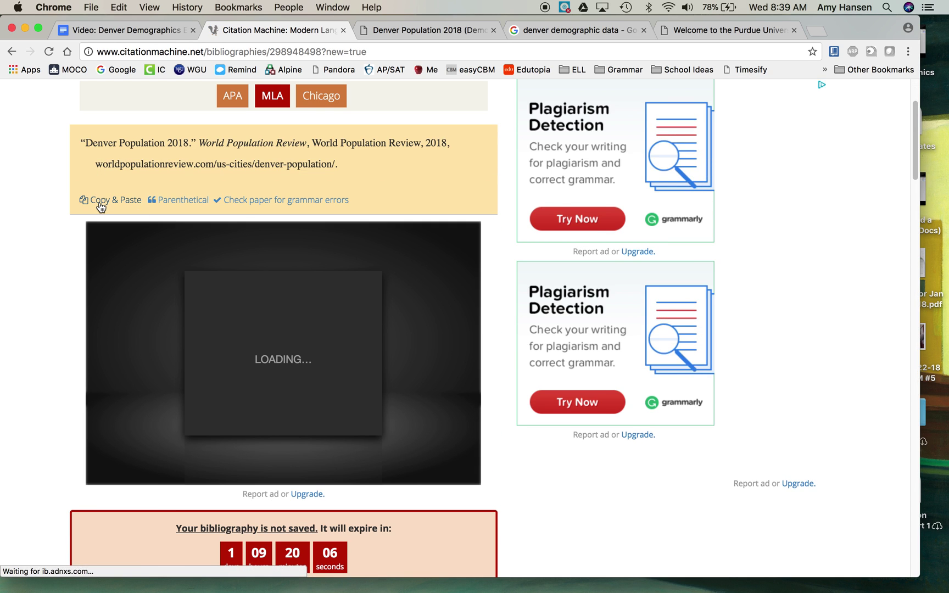
left_click(101, 206)
Paste the Denver Population 2018 citation between the Census Reporter and Metro Denver entries in the essay's Works Cited
left_click(149, 28)
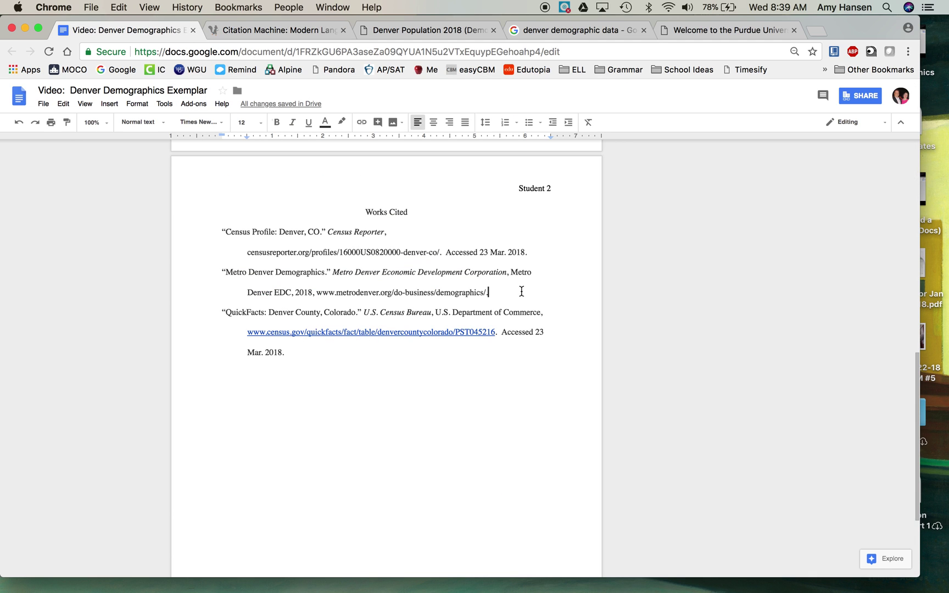
left_click(531, 252)
key("Return")
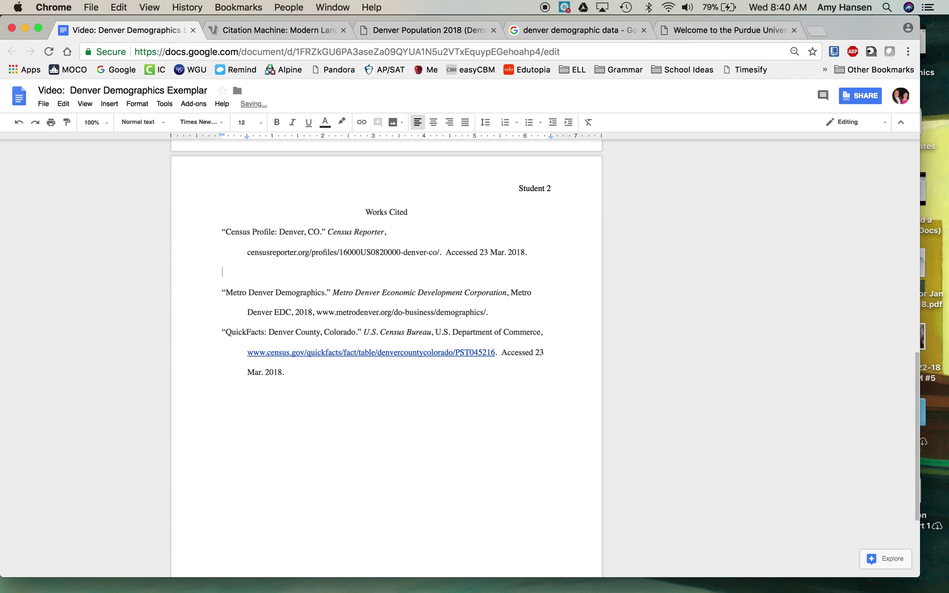
type("\"Denver Population 2018.\" World Population Review, World Population Review, 2018, worldpopulationreview.com/us-cities/denver-population/.")
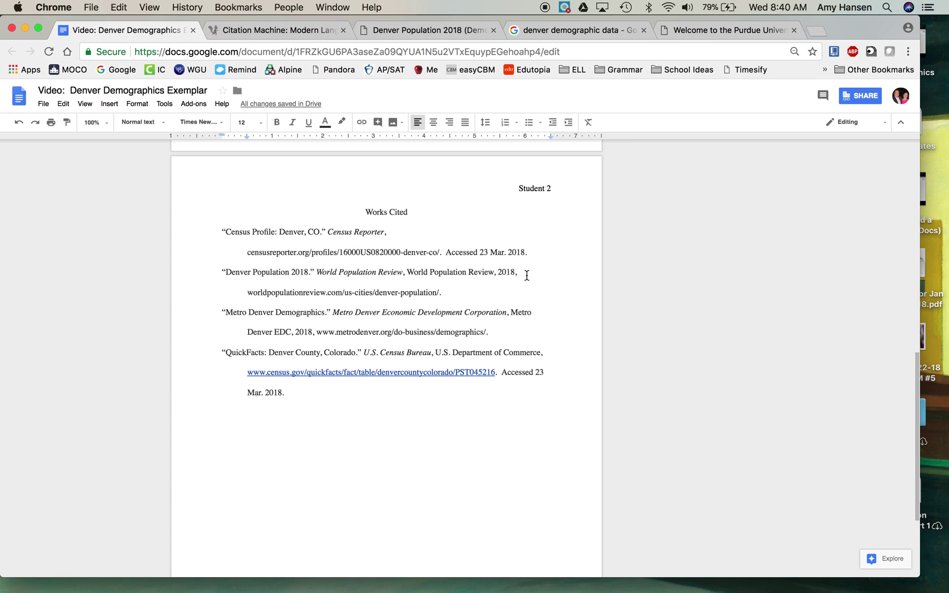
left_click(433, 451)
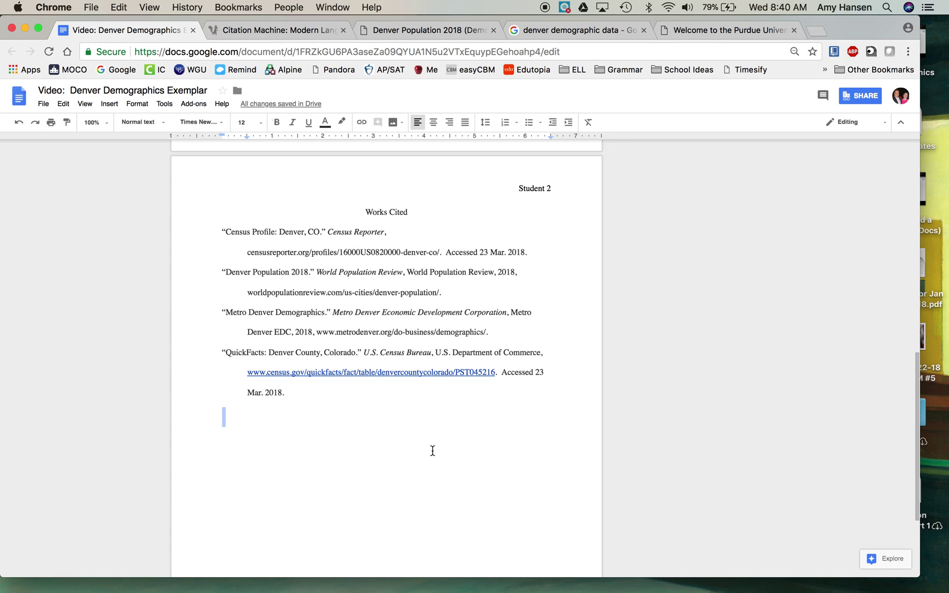